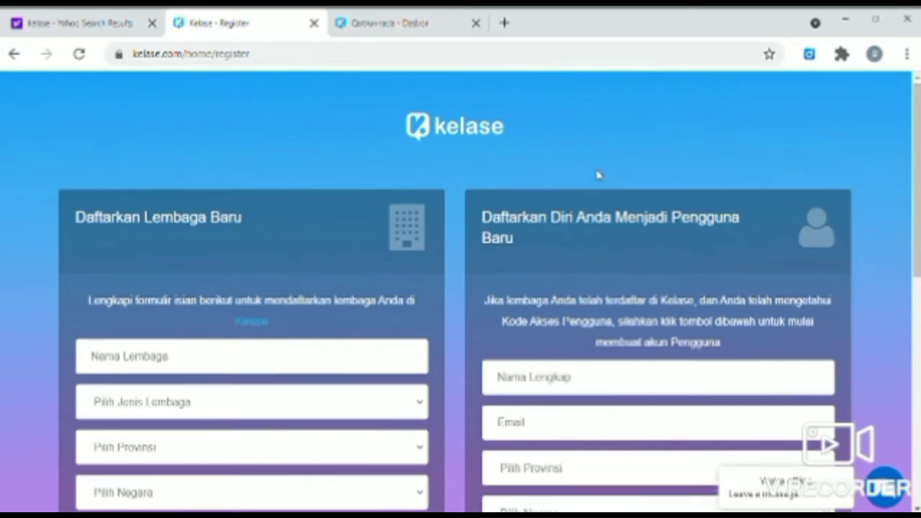
{"action": "scroll", "coordinate": [498, 308], "scroll_direction": "down", "scroll_amount": 5}
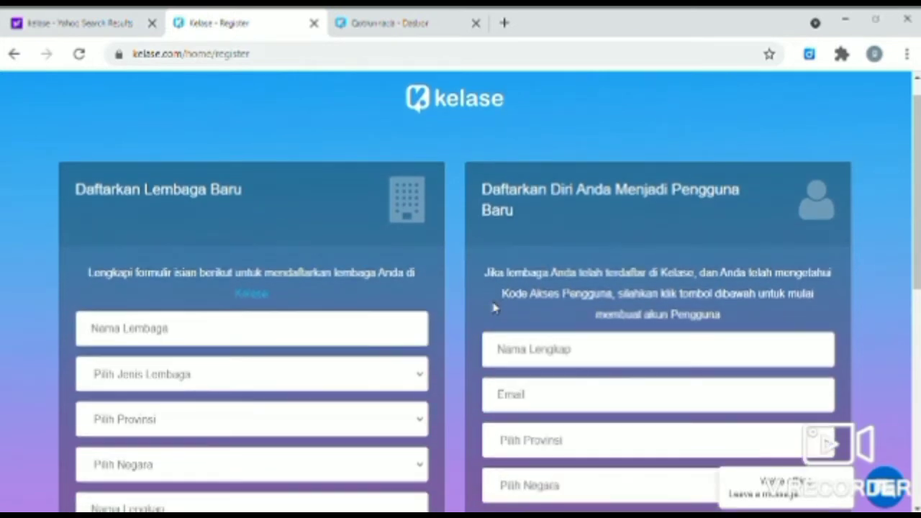
{"action": "scroll", "coordinate": [495, 307], "scroll_direction": "down", "scroll_amount": 4}
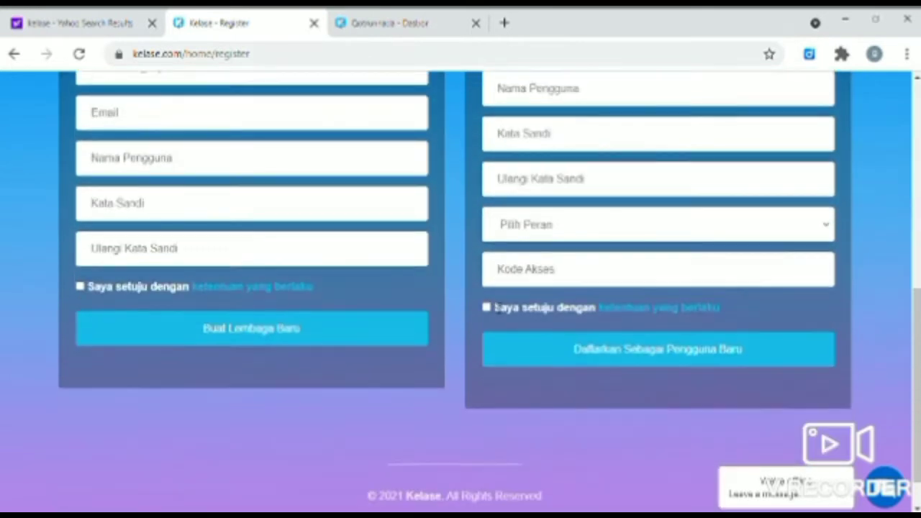
{"action": "scroll", "coordinate": [498, 306], "scroll_direction": "up", "scroll_amount": 7}
{"action": "scroll", "coordinate": [499, 306], "scroll_direction": "up", "scroll_amount": 2}
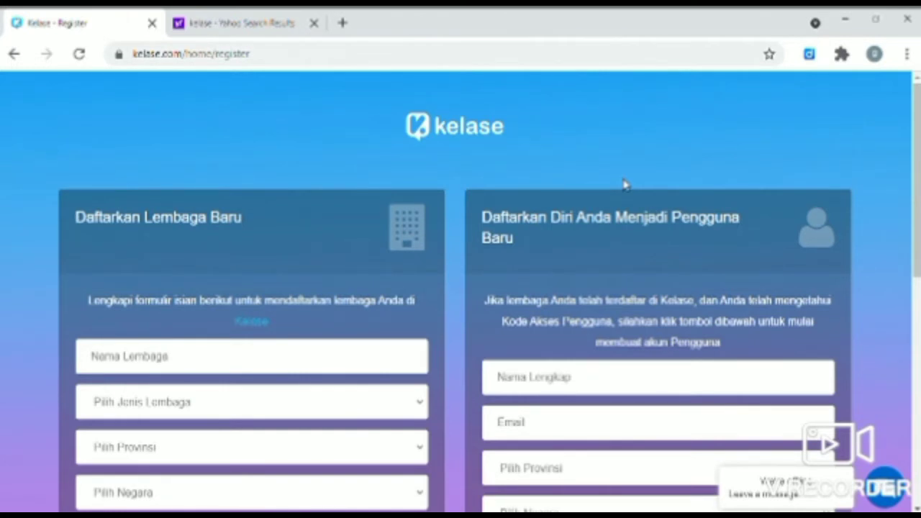
{"action": "scroll", "coordinate": [624, 184], "scroll_direction": "down", "scroll_amount": 2}
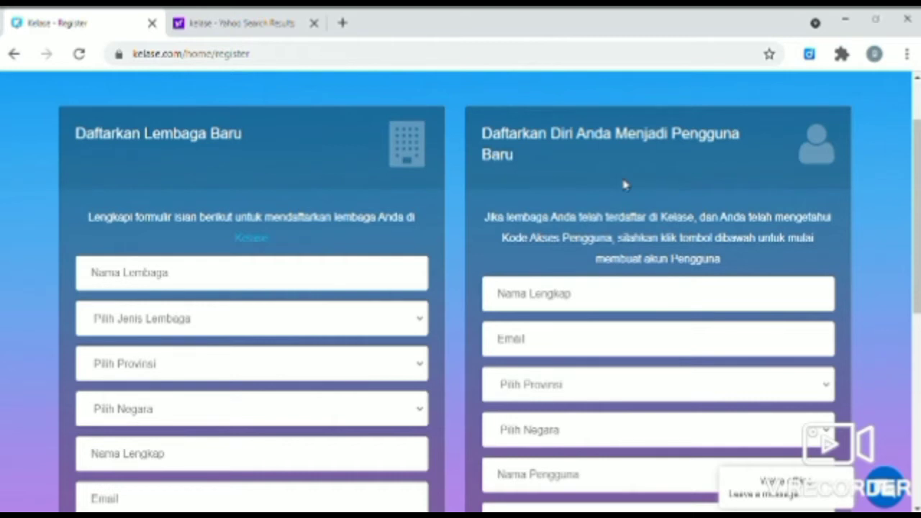
{"action": "scroll", "coordinate": [624, 185], "scroll_direction": "down", "scroll_amount": 1}
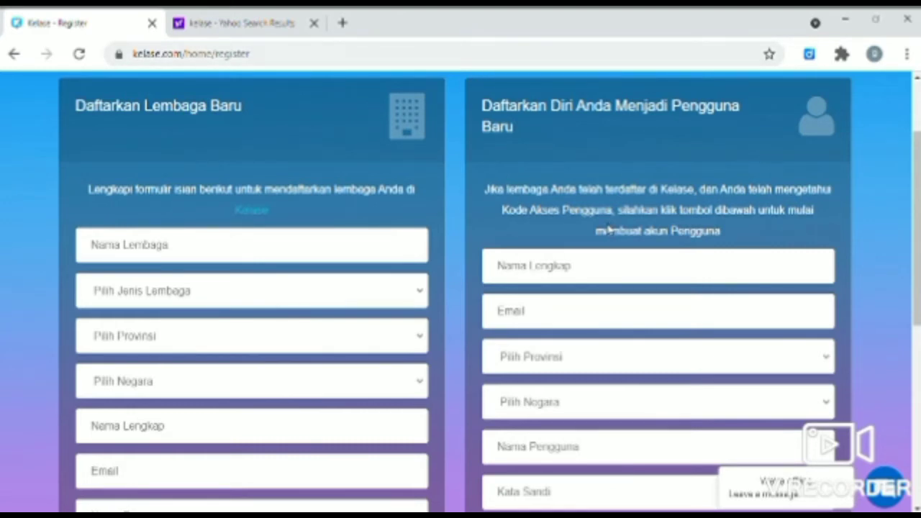
Enter the new user's full name and e-mail address, and choose DKI Jakarta as the province
{"action": "scroll", "coordinate": [608, 228], "scroll_direction": "down", "scroll_amount": 3}
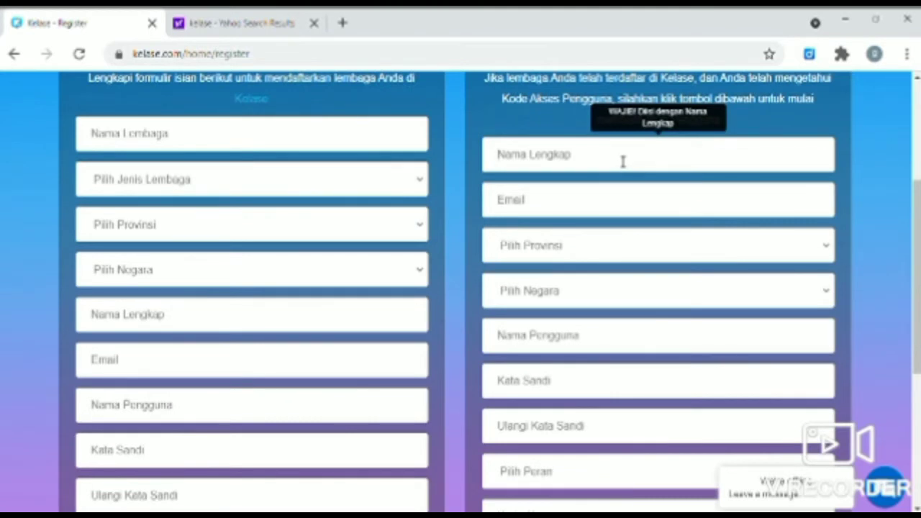
{"action": "type", "text": "Qotru"}
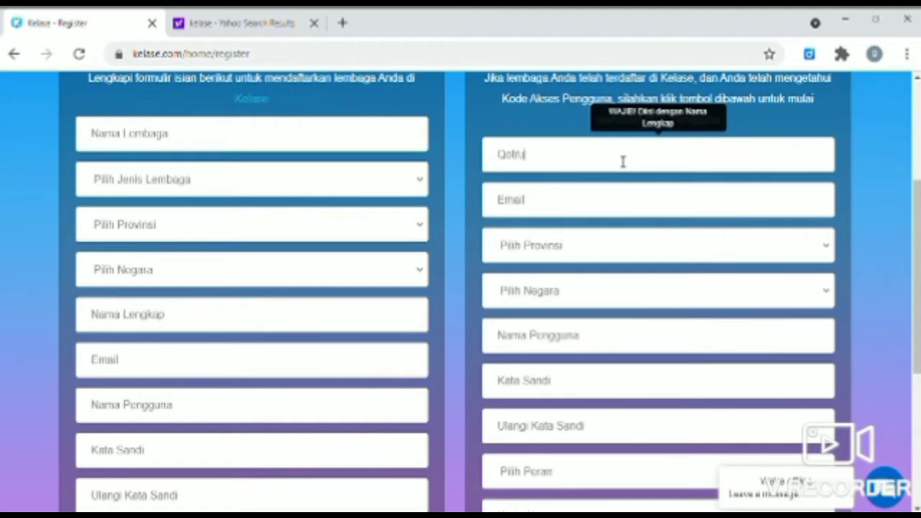
{"action": "type", "text": "nnada"}
{"action": "left_click", "coordinate": [617, 212]}
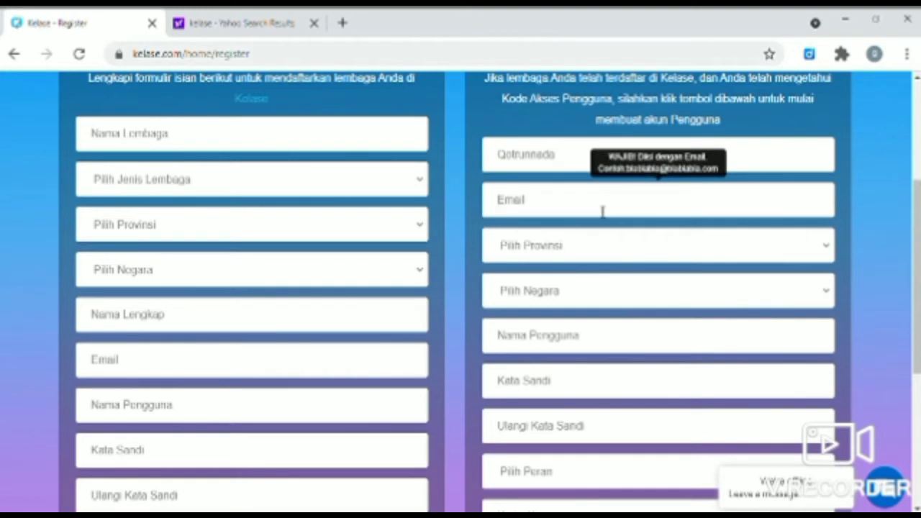
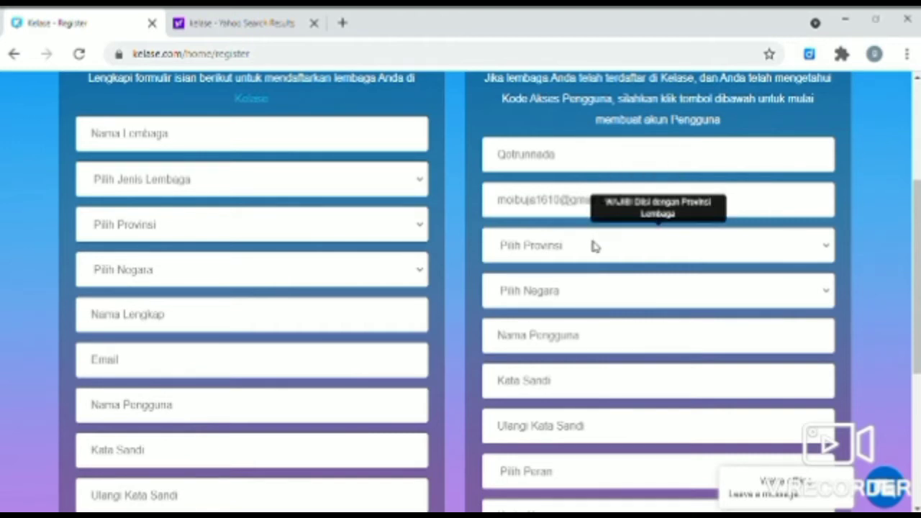
{"action": "left_click", "coordinate": [737, 453]}
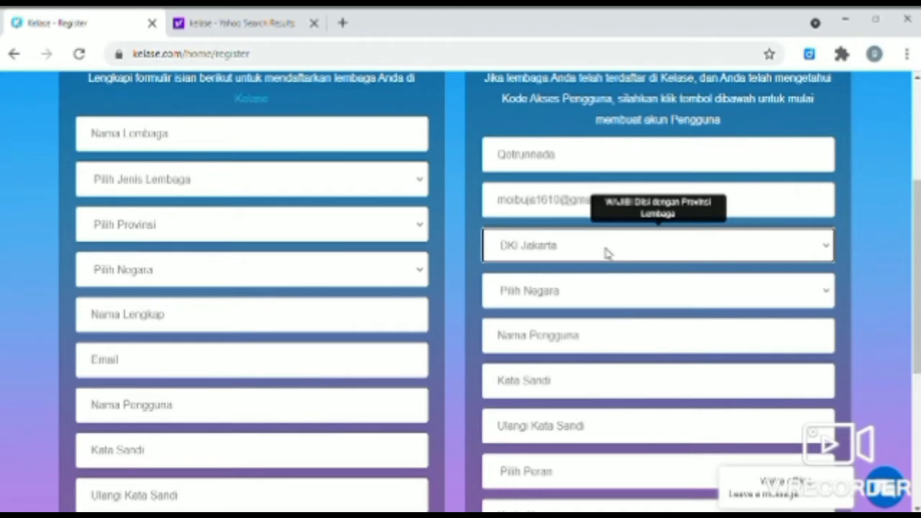
{"action": "left_click", "coordinate": [551, 302]}
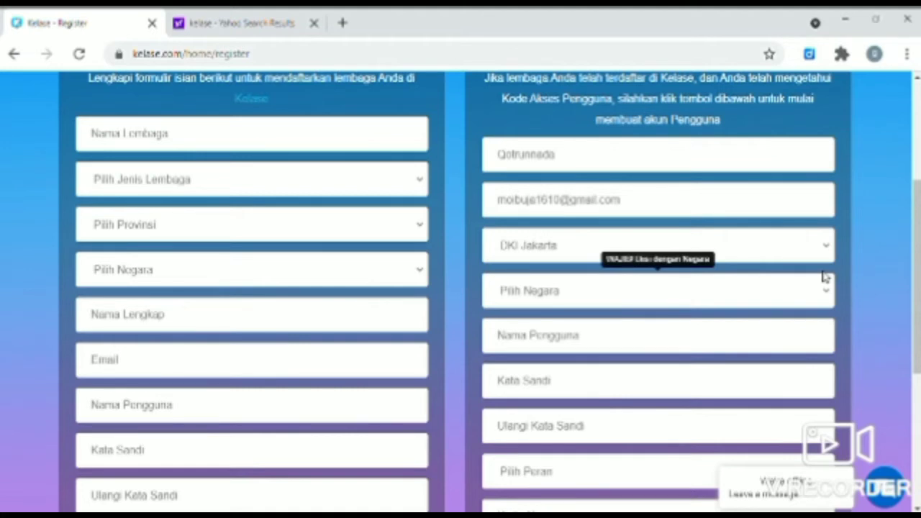
Set the country to Indonesia and enter a username in Nama Pengguna
{"action": "left_click", "coordinate": [523, 172]}
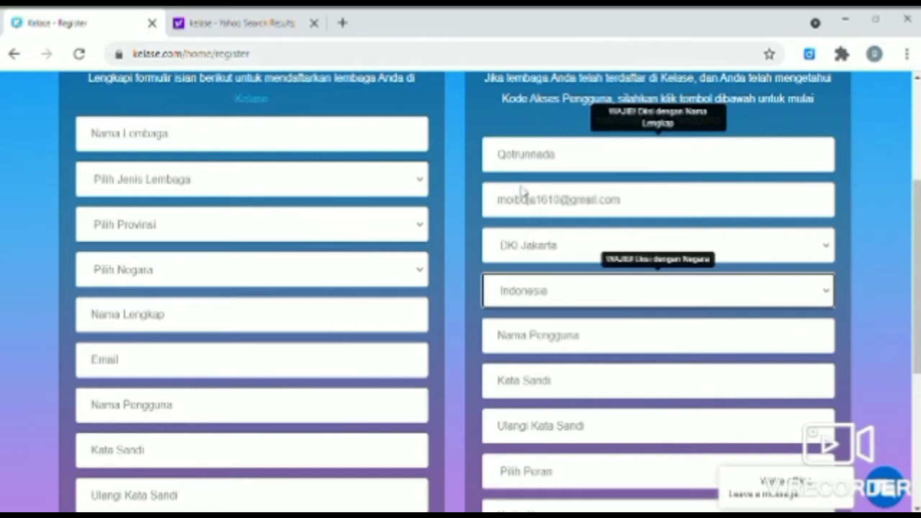
{"action": "left_click", "coordinate": [565, 351]}
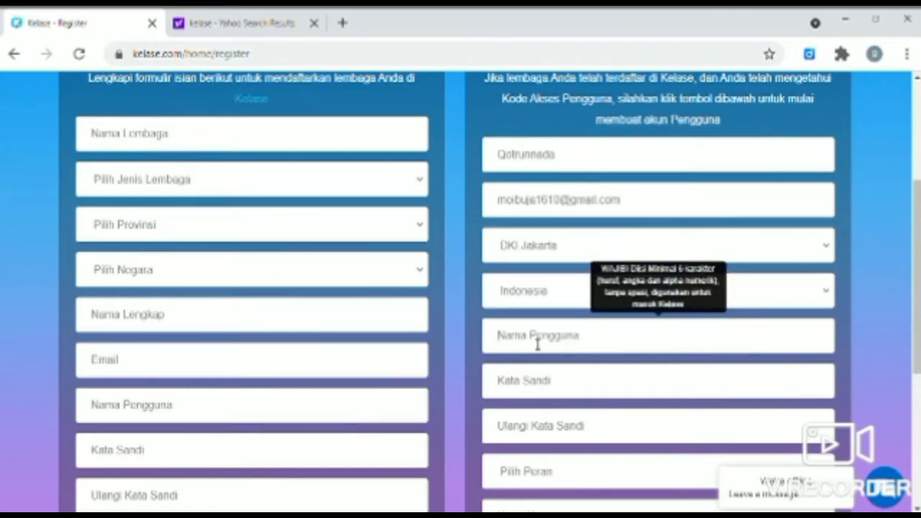
{"action": "type", "text": "qri"}
{"action": "type", "text": "trunn"}
{"action": "type", "text": "ada"}
{"action": "type", "text": "19"}
Enter the account password in both password fields and set the role to Siswa
{"action": "left_click", "coordinate": [547, 385]}
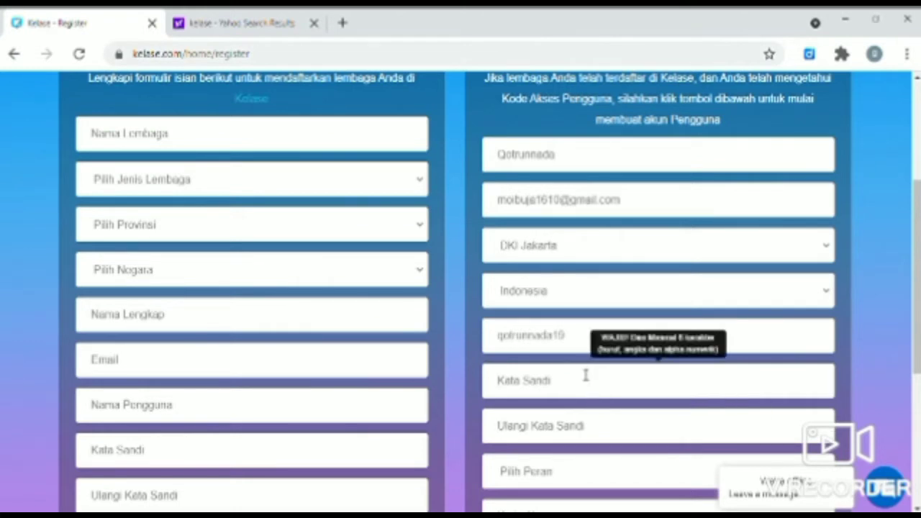
{"action": "type", "text": "•"}
{"action": "key", "text": "BackSpace"}
{"action": "type", "text": "••••••"}
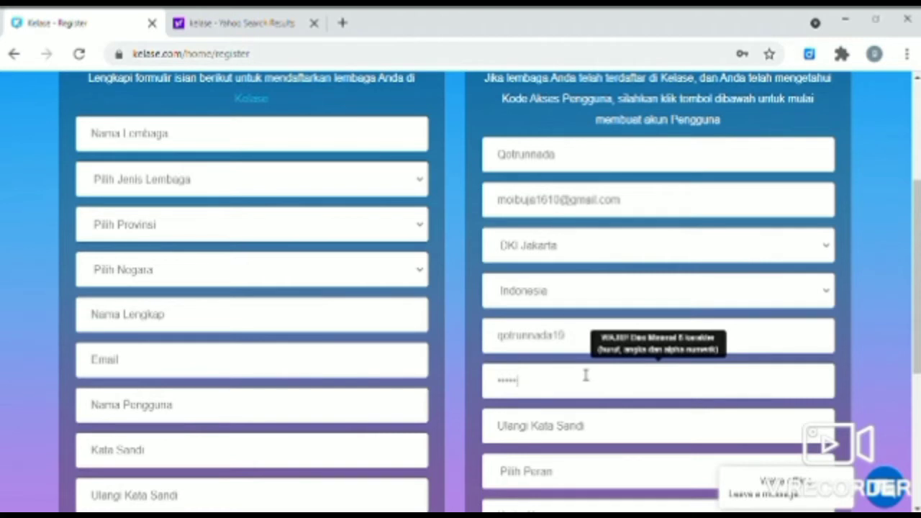
{"action": "type", "text": "••••"}
{"action": "left_click", "coordinate": [573, 432]}
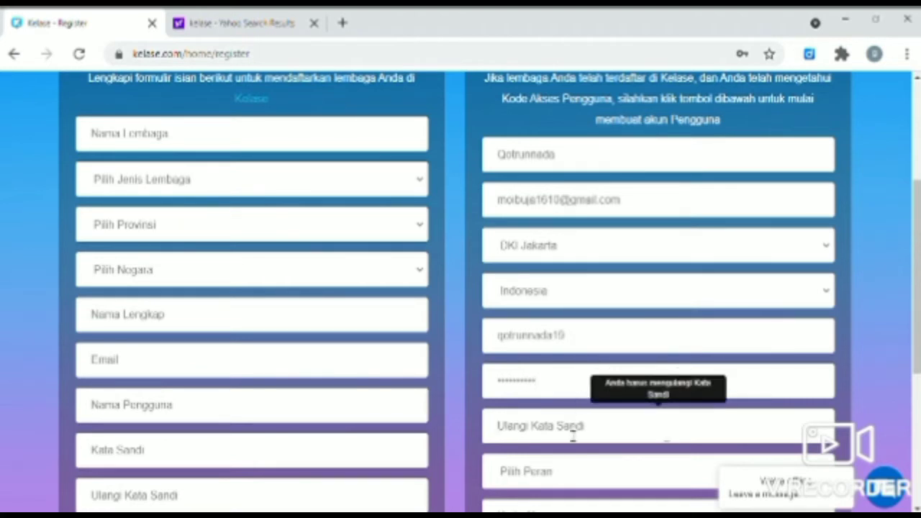
{"action": "type", "text": "•••••••••••"}
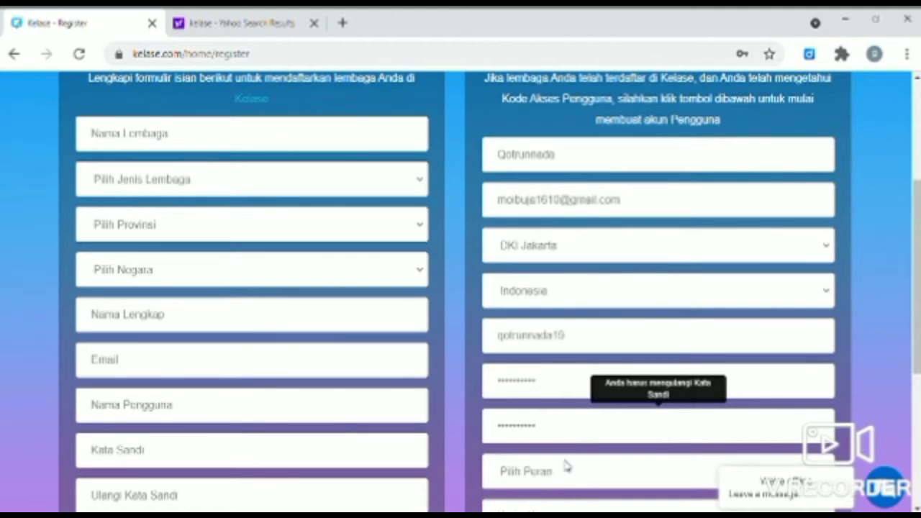
{"action": "left_click", "coordinate": [575, 427]}
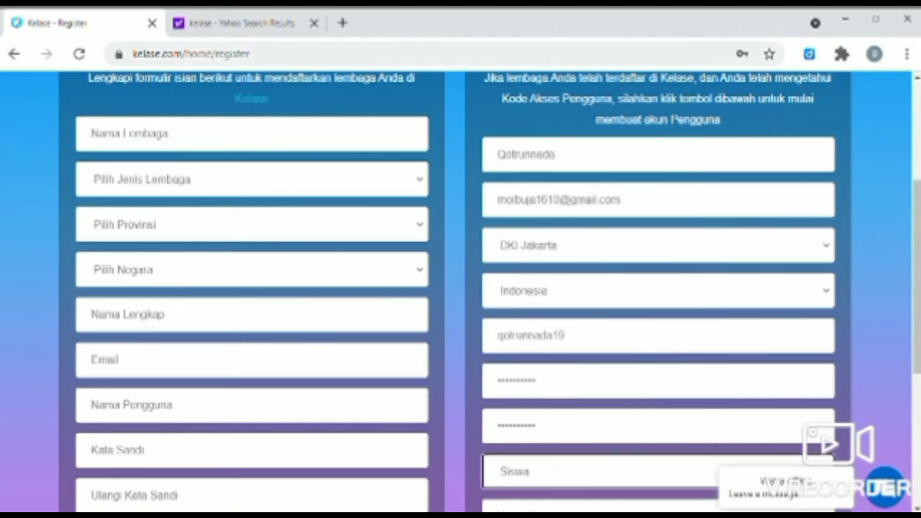
Enter the institution's access code, accept the terms, and register as a new user
{"action": "scroll", "coordinate": [706, 337], "scroll_direction": "down", "scroll_amount": 3}
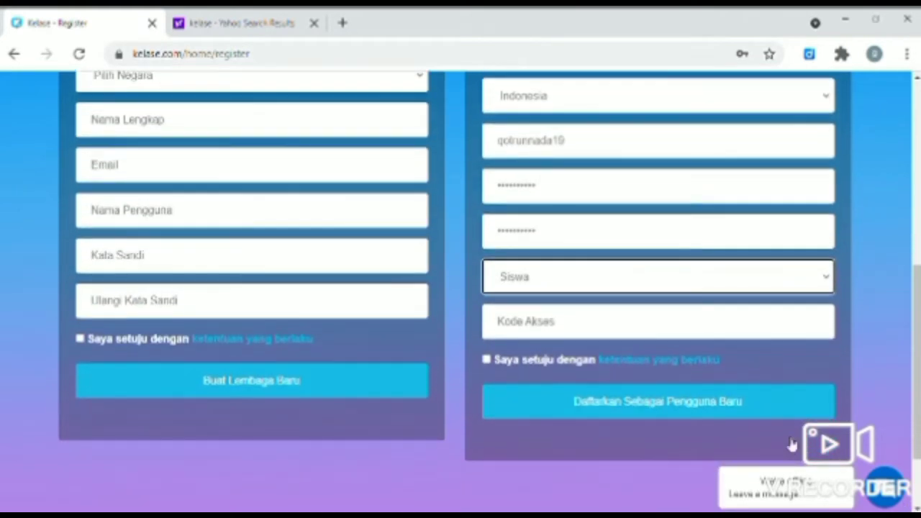
{"action": "left_click", "coordinate": [706, 328]}
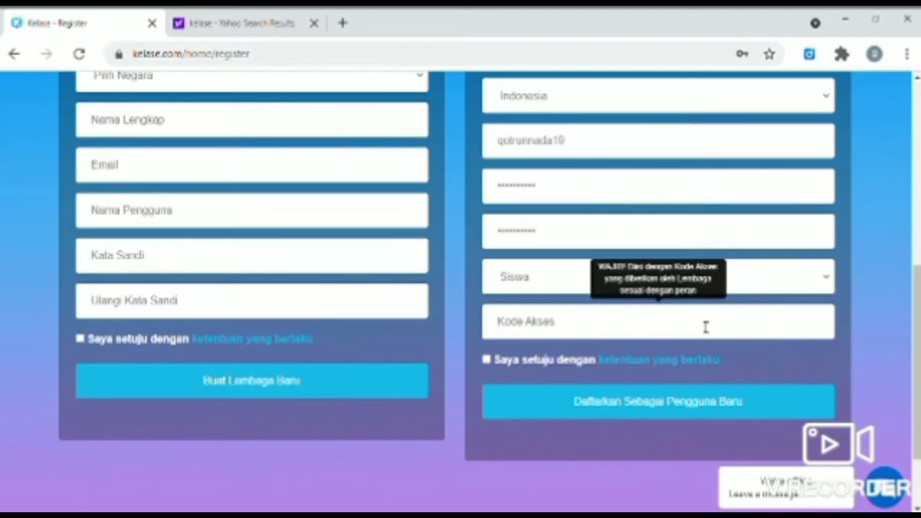
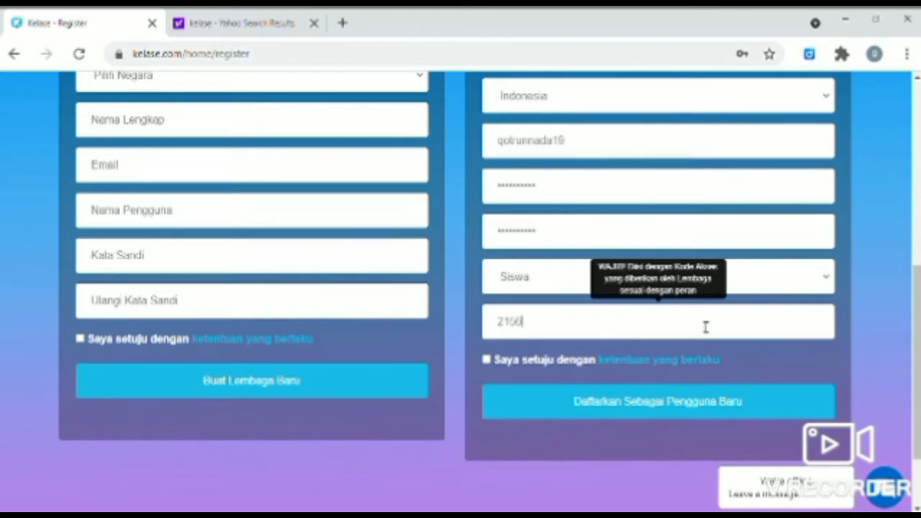
{"action": "left_click", "coordinate": [486, 360]}
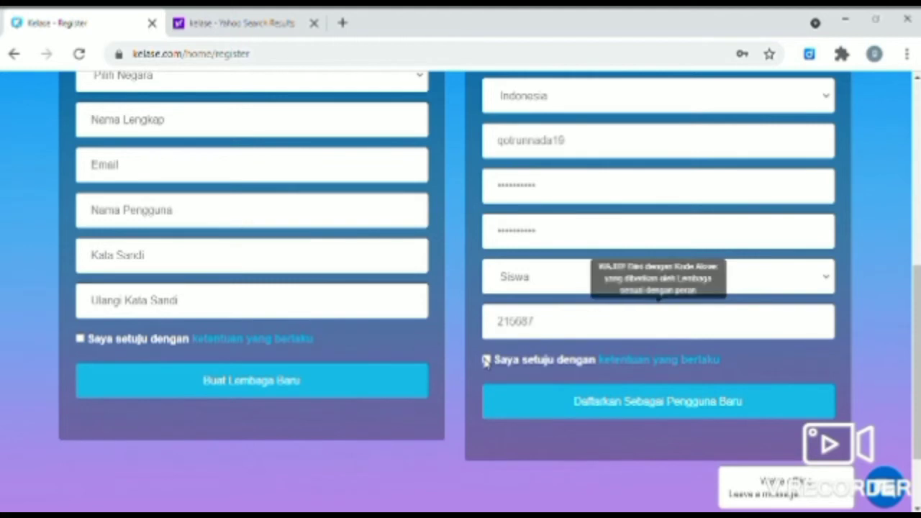
{"action": "left_click", "coordinate": [526, 406]}
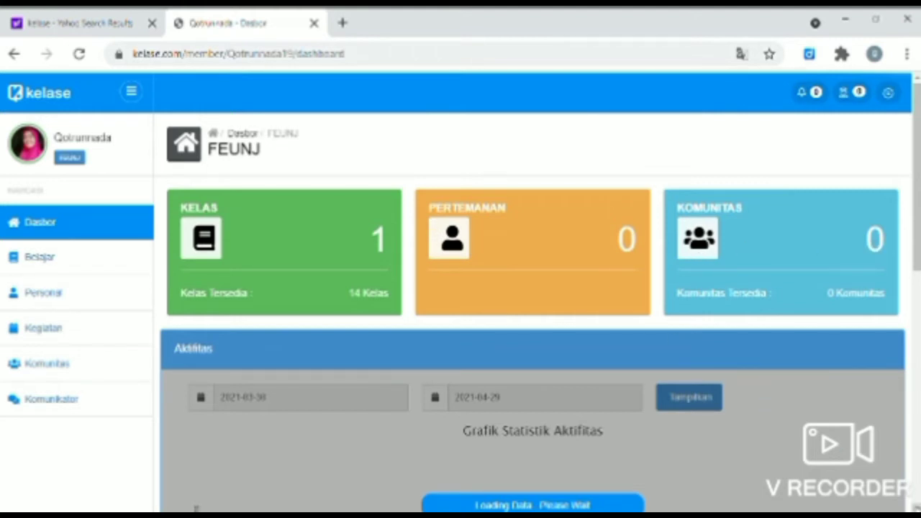
{"action": "scroll", "coordinate": [532, 302], "scroll_direction": "down", "scroll_amount": 2}
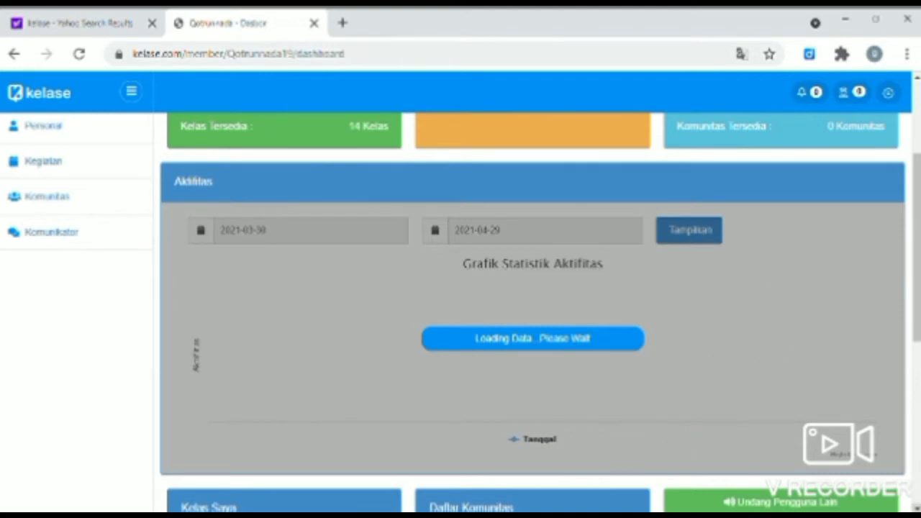
{"action": "scroll", "coordinate": [460, 313], "scroll_direction": "down", "scroll_amount": 3}
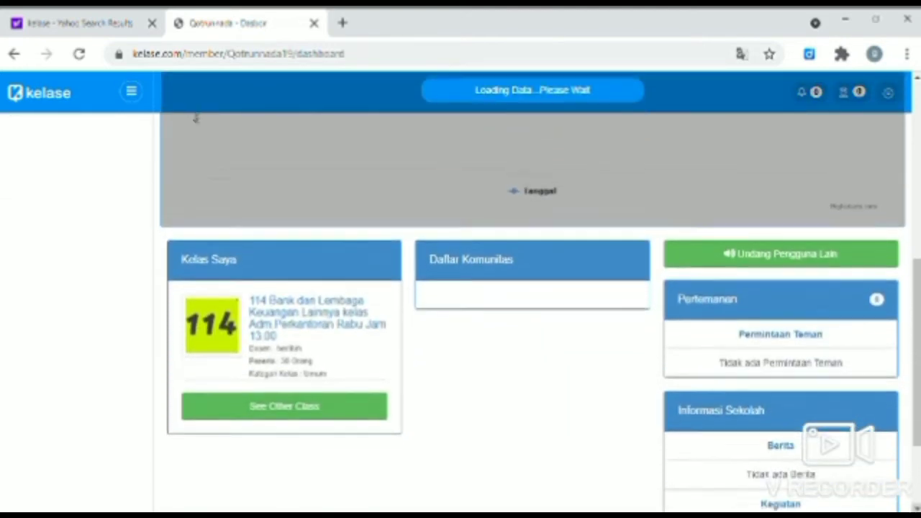
{"action": "scroll", "coordinate": [195, 119], "scroll_direction": "down", "scroll_amount": 1}
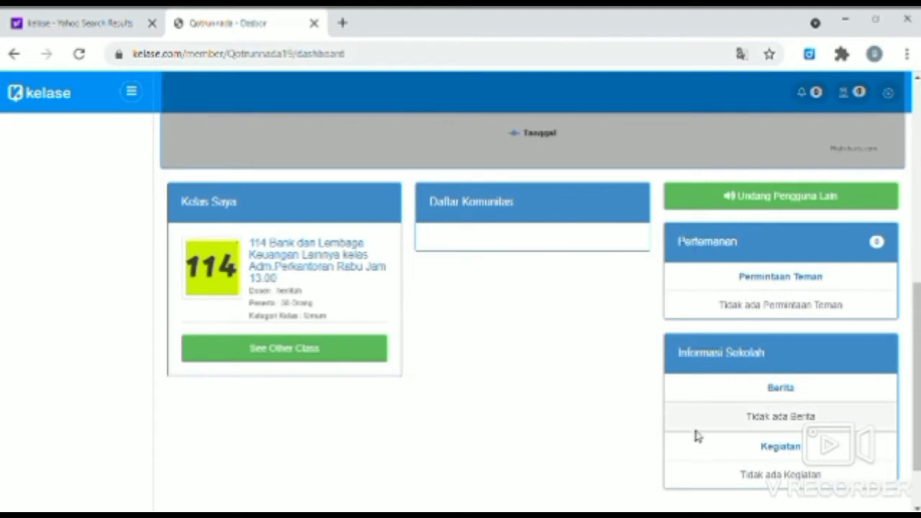
{"action": "left_click_drag", "start_coordinate": [916, 306], "coordinate": [916, 107]}
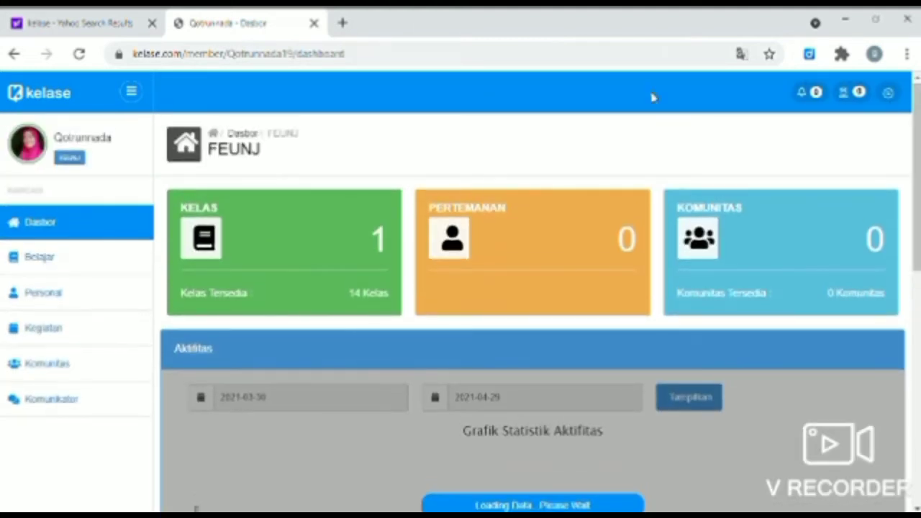
Open Belajar and scroll the Kelas Privat list to the 114 Bank dan Lembaga Keuangan Lainnya class
{"action": "left_click", "coordinate": [84, 265]}
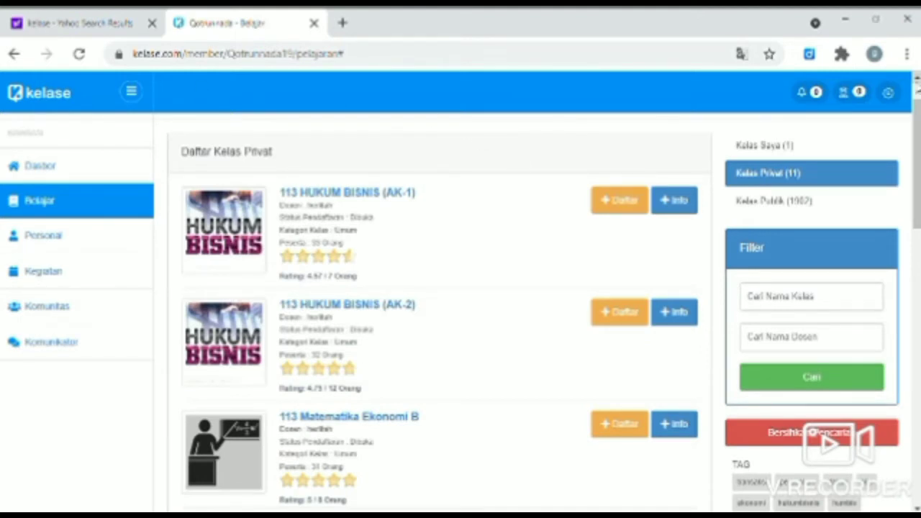
{"action": "scroll", "coordinate": [917, 83], "scroll_direction": "down", "scroll_amount": 1}
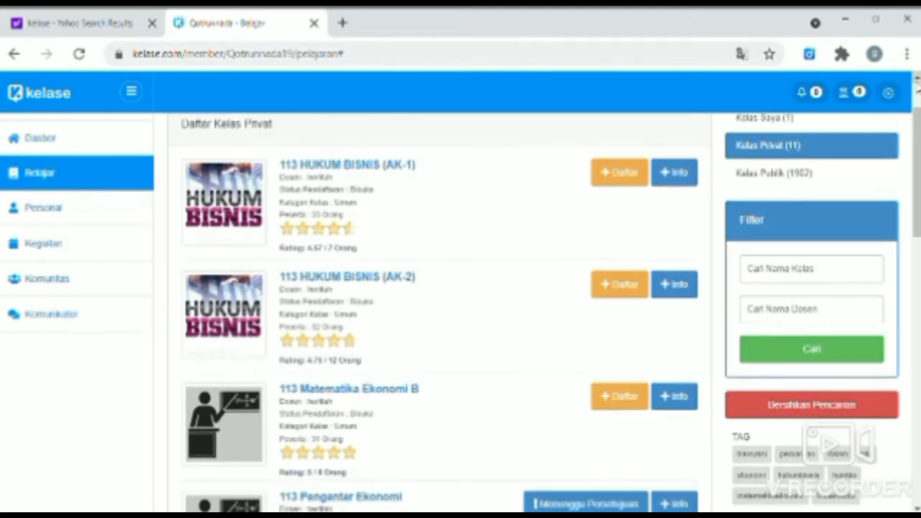
{"action": "scroll", "coordinate": [917, 83], "scroll_direction": "down", "scroll_amount": 6}
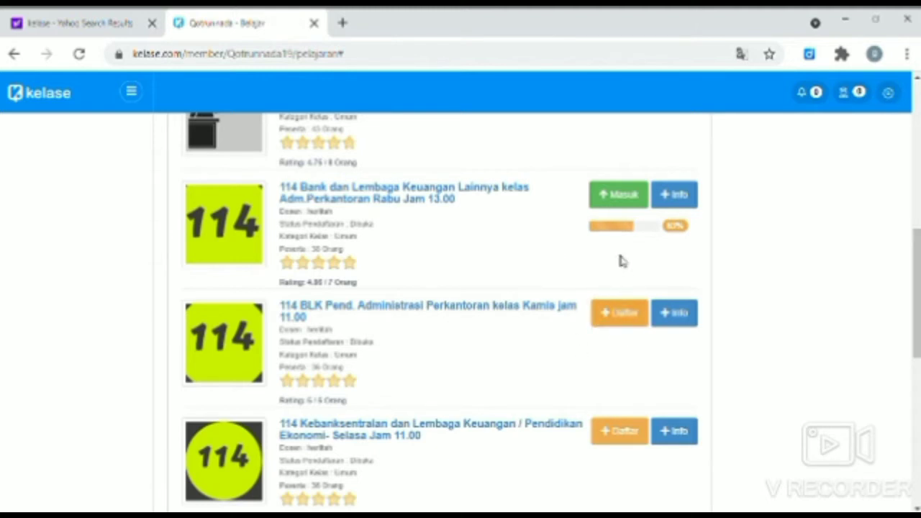
Enter the 114 Bank dan Lembaga Keuangan Lainnya class and scroll through its meeting materials
{"action": "left_click", "coordinate": [635, 208]}
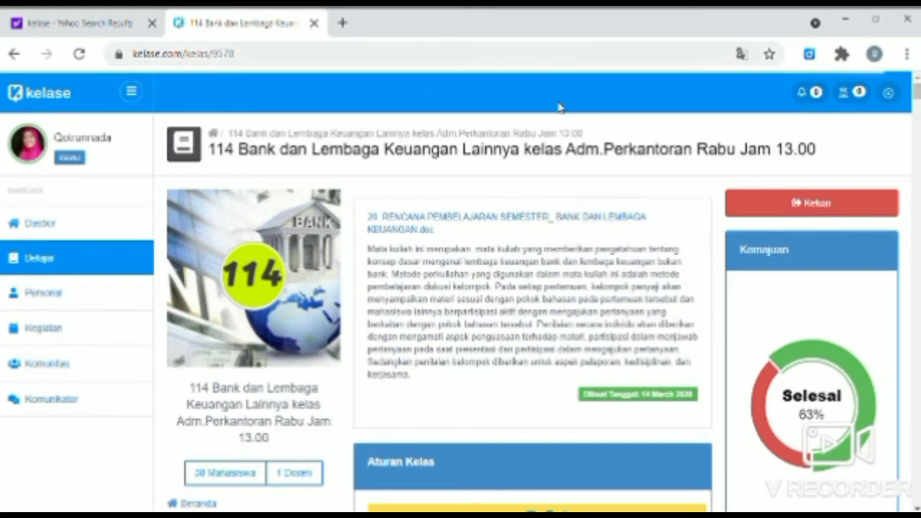
{"action": "scroll", "coordinate": [560, 108], "scroll_direction": "down", "scroll_amount": 1}
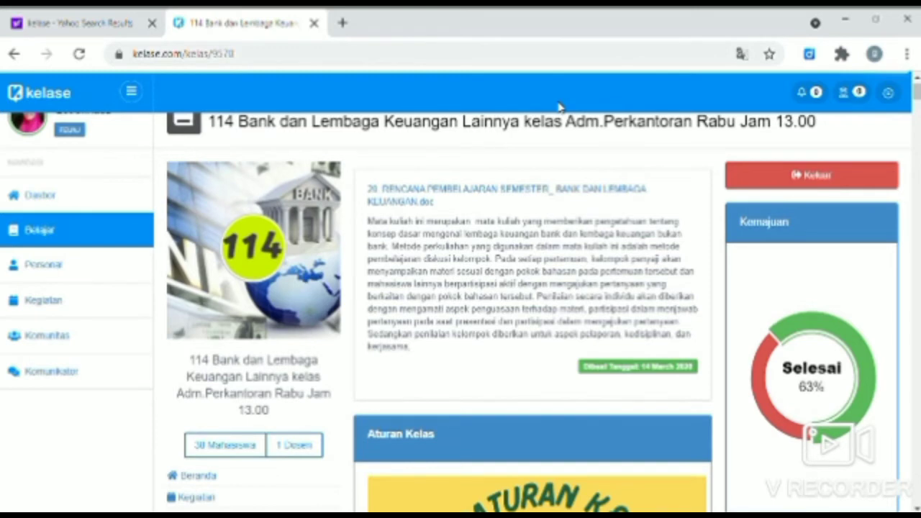
{"action": "scroll", "coordinate": [559, 107], "scroll_direction": "down", "scroll_amount": 3}
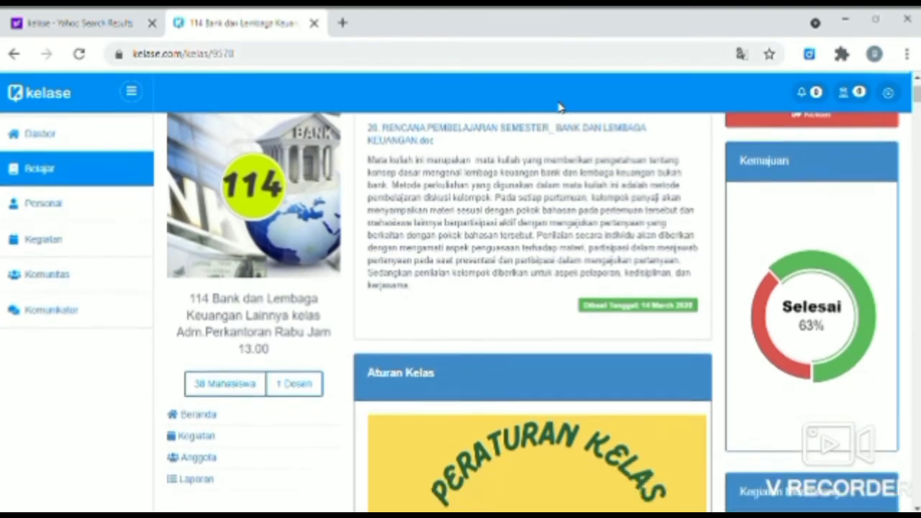
{"action": "scroll", "coordinate": [560, 107], "scroll_direction": "down", "scroll_amount": 8}
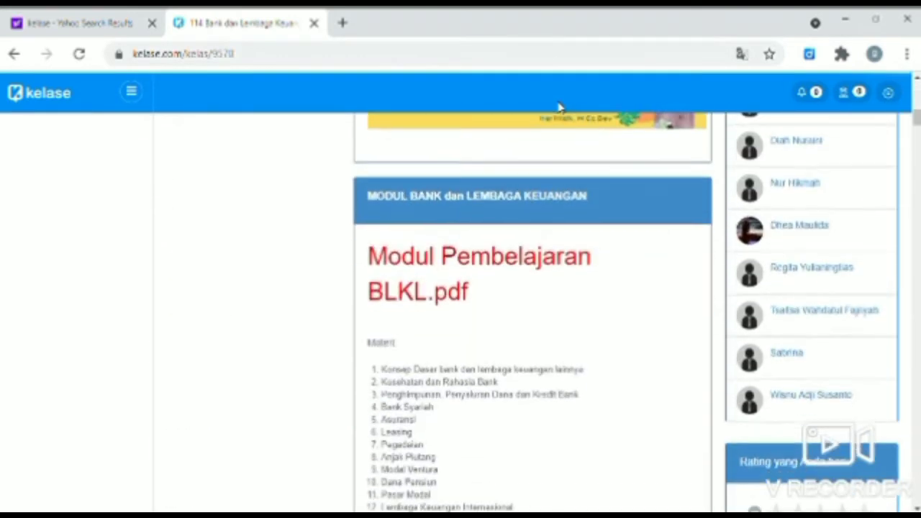
{"action": "scroll", "coordinate": [559, 107], "scroll_direction": "down", "scroll_amount": 1}
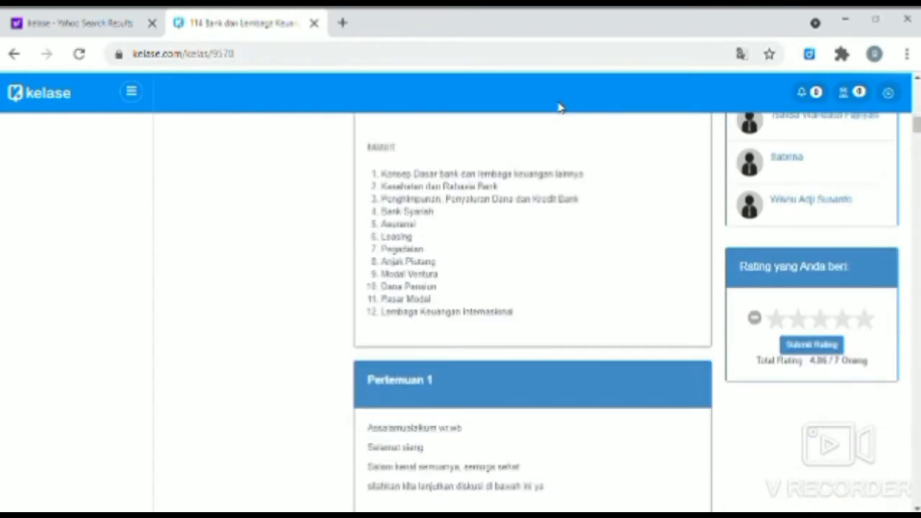
{"action": "scroll", "coordinate": [560, 107], "scroll_direction": "down", "scroll_amount": 4}
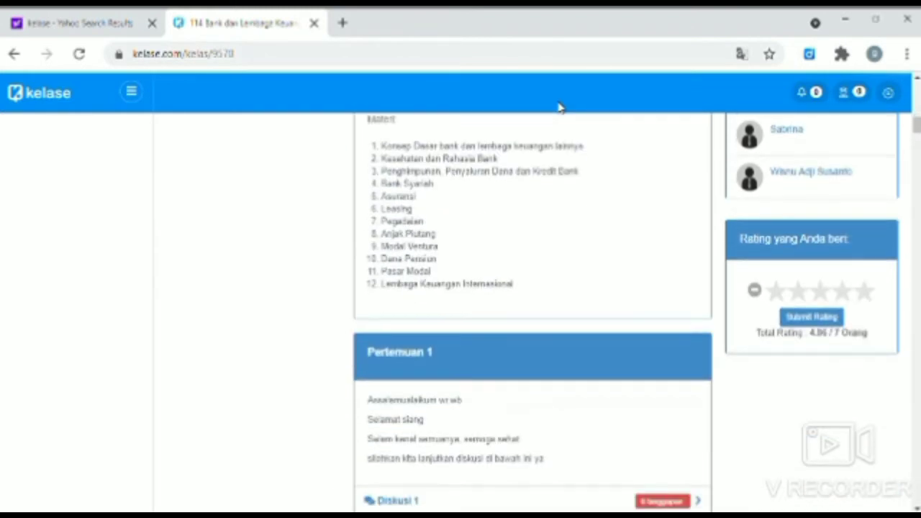
{"action": "scroll", "coordinate": [560, 107], "scroll_direction": "down", "scroll_amount": 6}
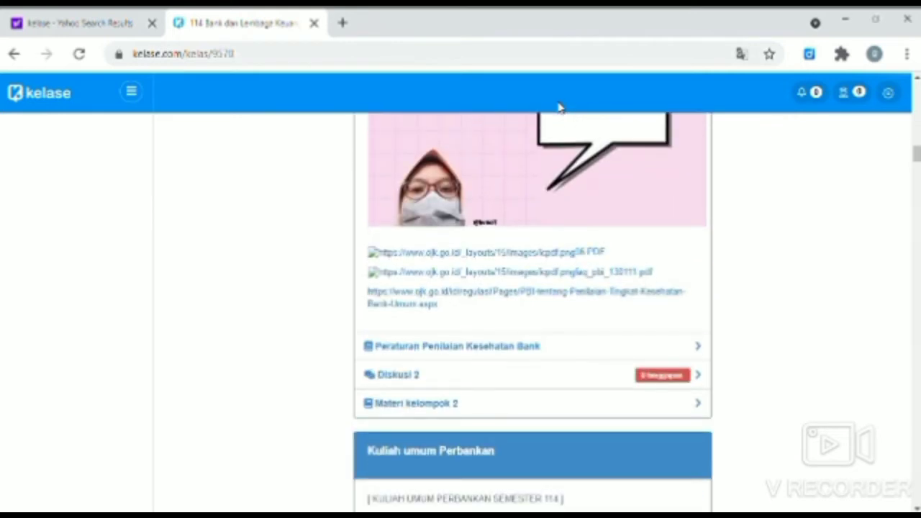
{"action": "scroll", "coordinate": [560, 107], "scroll_direction": "down", "scroll_amount": 10}
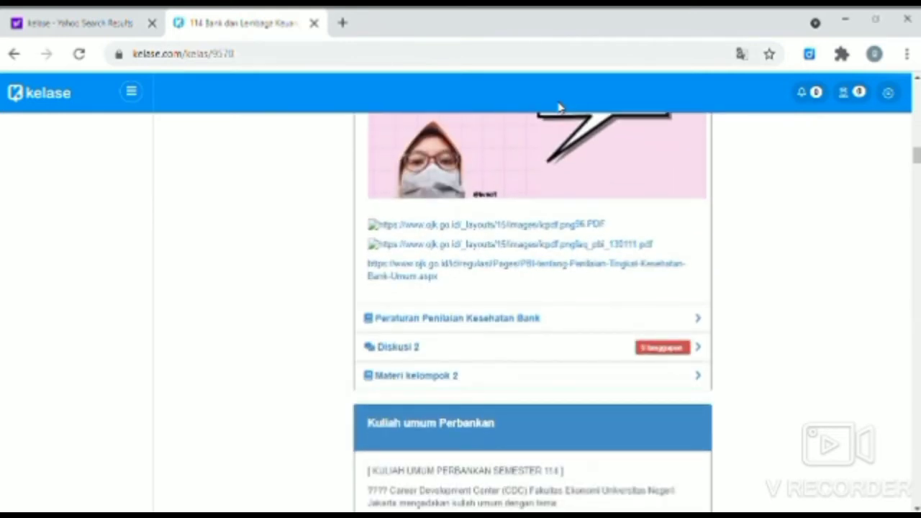
{"action": "scroll", "coordinate": [560, 107], "scroll_direction": "up", "scroll_amount": 15}
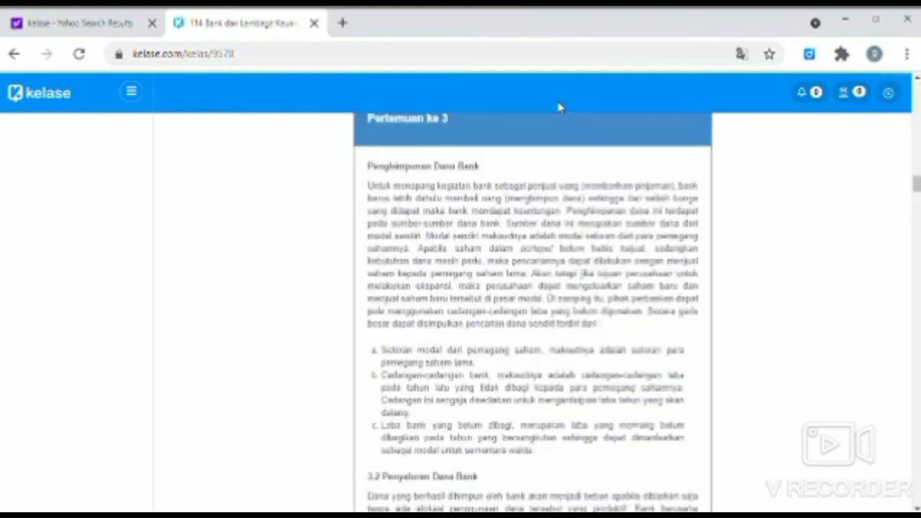
{"action": "scroll", "coordinate": [560, 107], "scroll_direction": "up", "scroll_amount": 20}
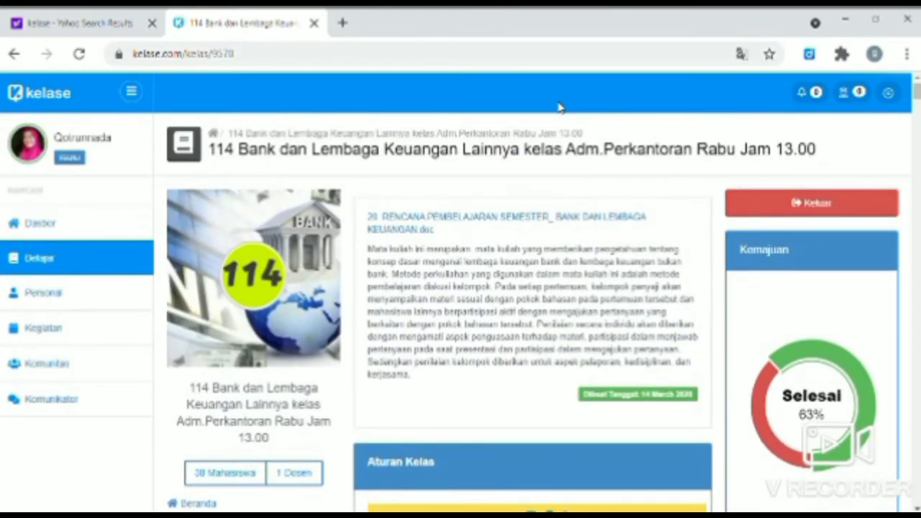
Open the Personal profile page and scroll through its details
{"action": "left_click", "coordinate": [83, 307]}
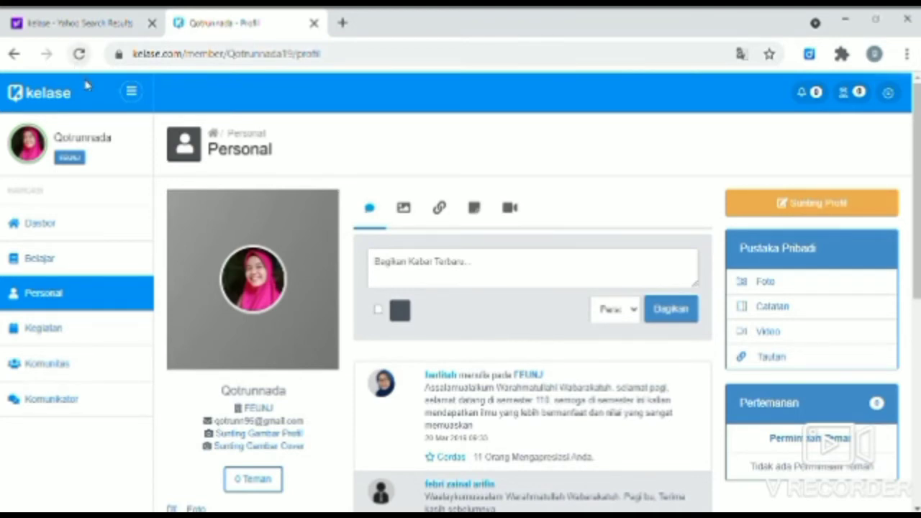
{"action": "scroll", "coordinate": [91, 94], "scroll_direction": "down", "scroll_amount": 5}
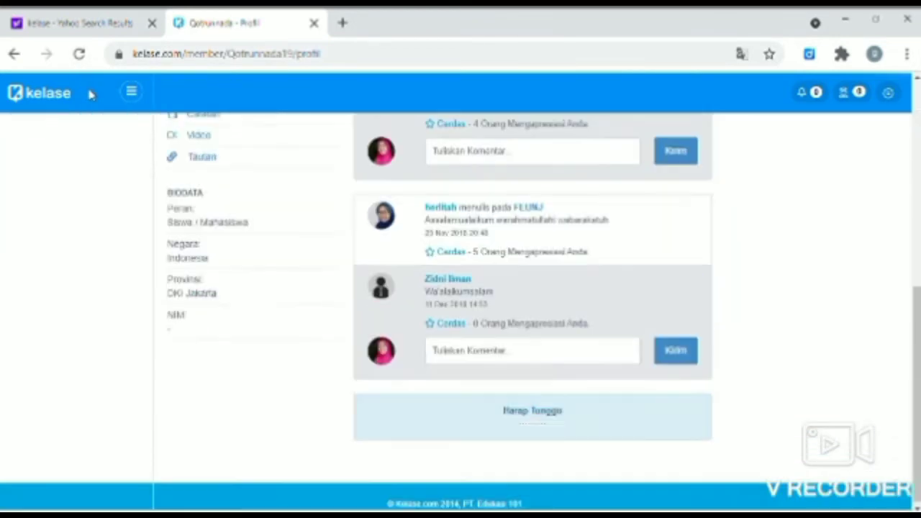
{"action": "scroll", "coordinate": [91, 94], "scroll_direction": "up", "scroll_amount": 2}
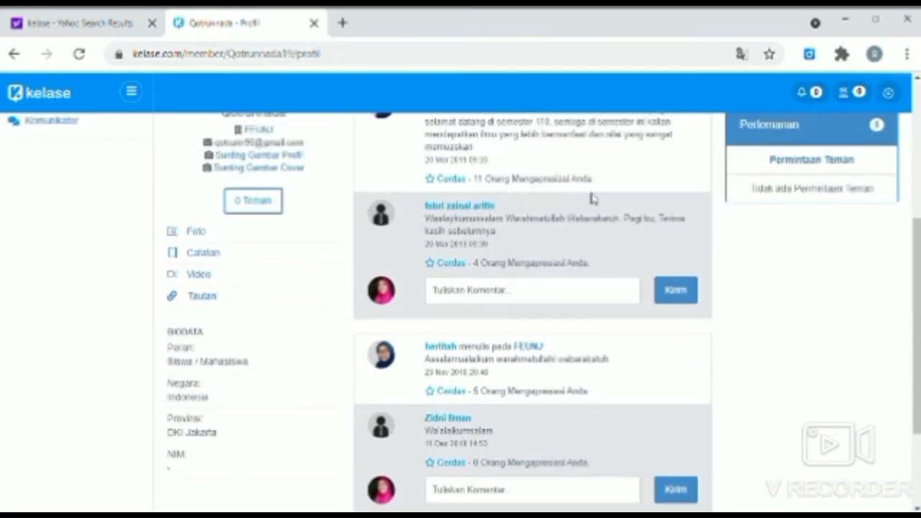
{"action": "scroll", "coordinate": [591, 198], "scroll_direction": "up", "scroll_amount": 3}
{"action": "scroll", "coordinate": [592, 198], "scroll_direction": "up", "scroll_amount": 2}
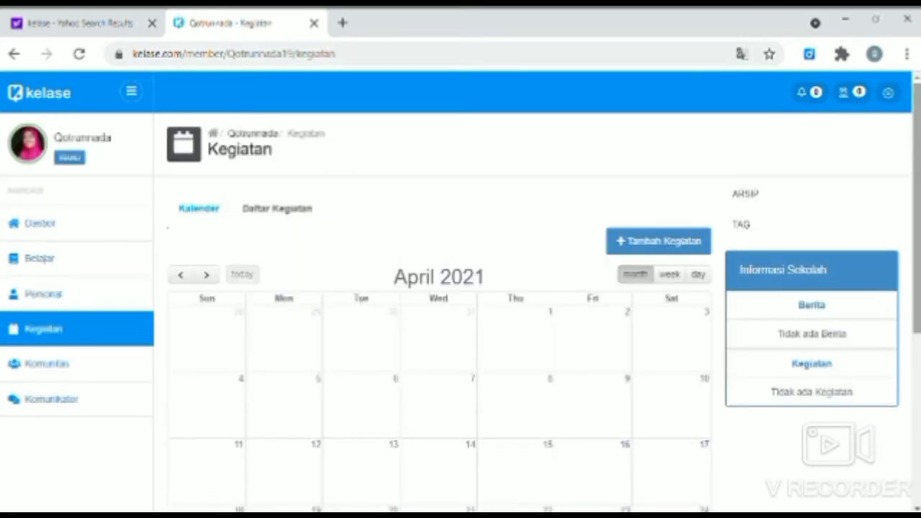
Scroll through the April 2021 Kegiatan calendar
{"action": "scroll", "coordinate": [460, 298], "scroll_direction": "down", "scroll_amount": 2}
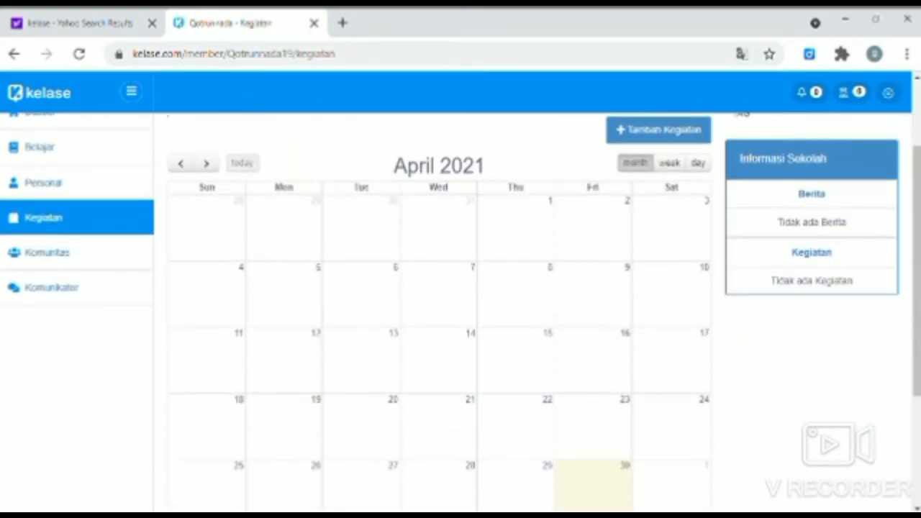
{"action": "scroll", "coordinate": [461, 311], "scroll_direction": "down", "scroll_amount": 3}
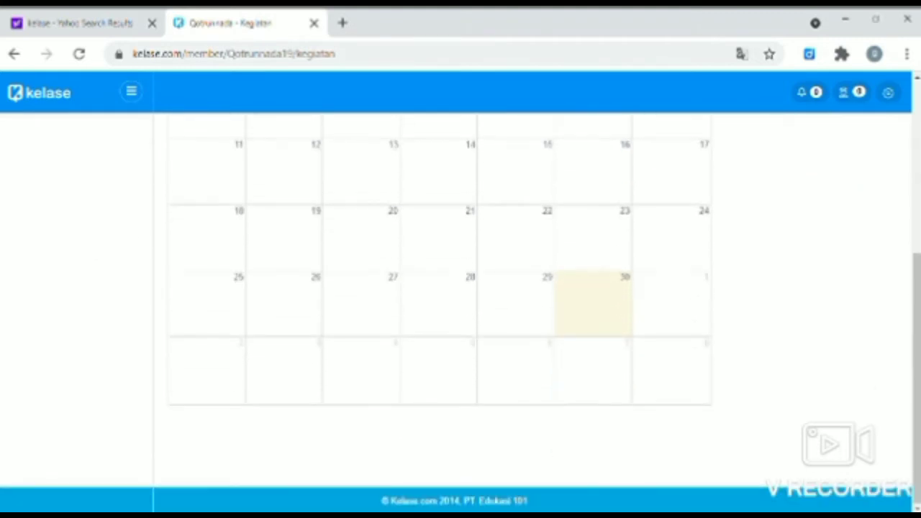
{"action": "scroll", "coordinate": [460, 297], "scroll_direction": "up", "scroll_amount": 5}
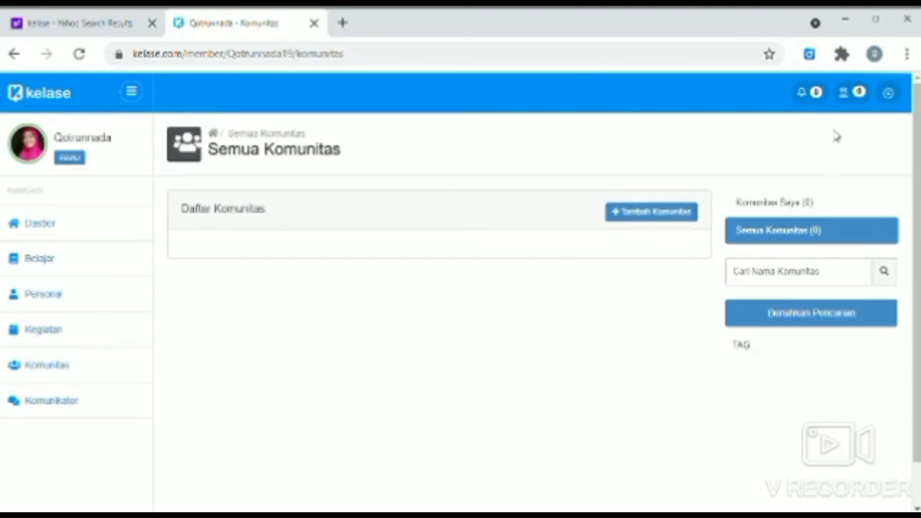
Open the Komunikator private message conversations
{"action": "left_click", "coordinate": [855, 95]}
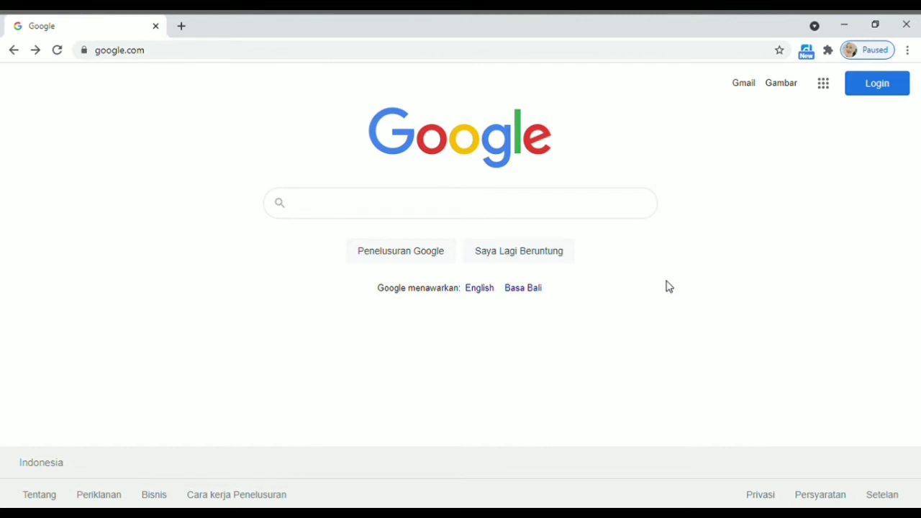
Search Google for 'google classroom' and open the 'Masuk - Akun Google - Classroom' result
{"action": "left_click", "coordinate": [533, 206]}
{"action": "type", "text": "g"}
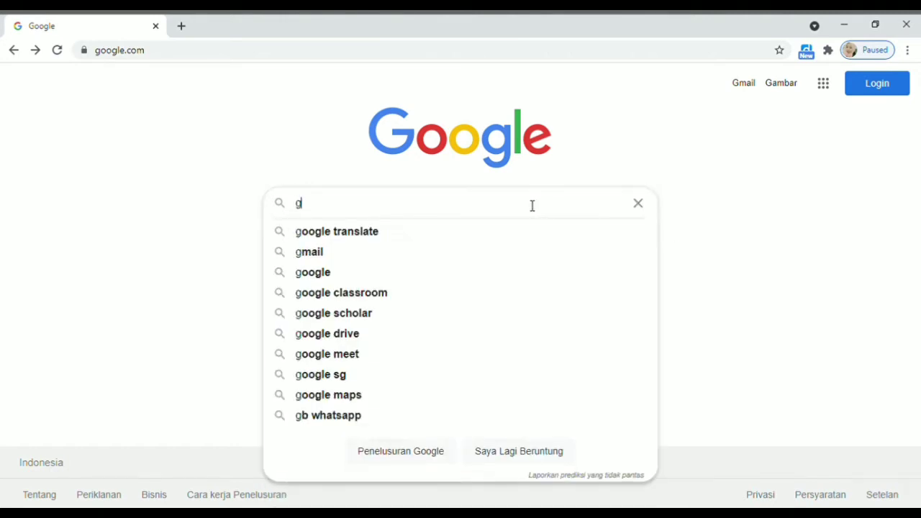
{"action": "type", "text": "oogle "}
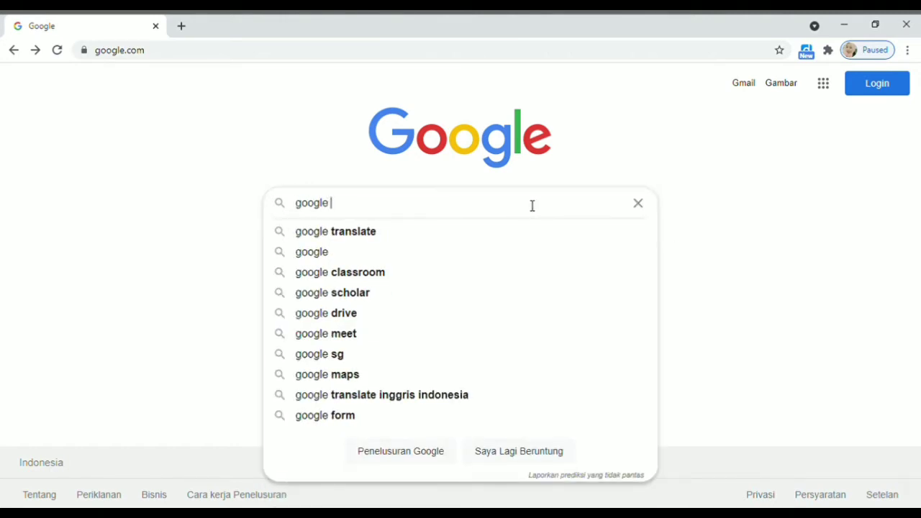
{"action": "type", "text": "classroom"}
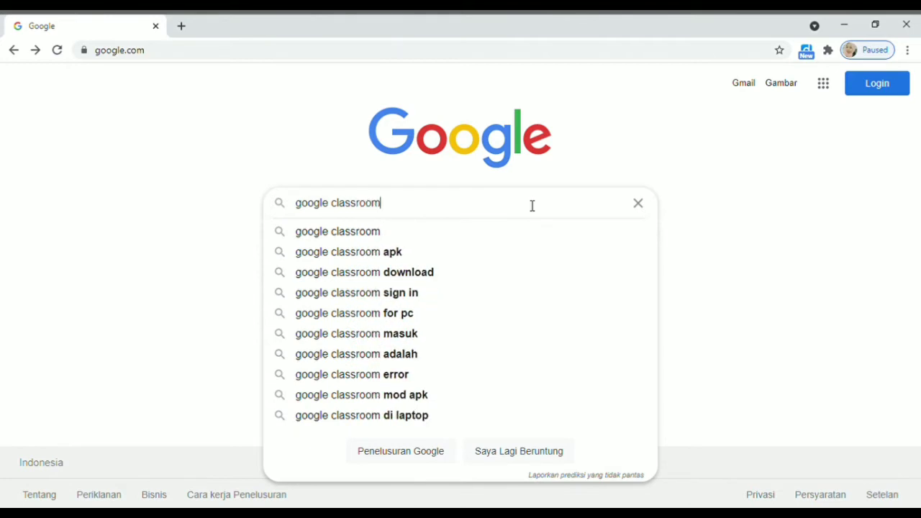
{"action": "key", "text": "Return"}
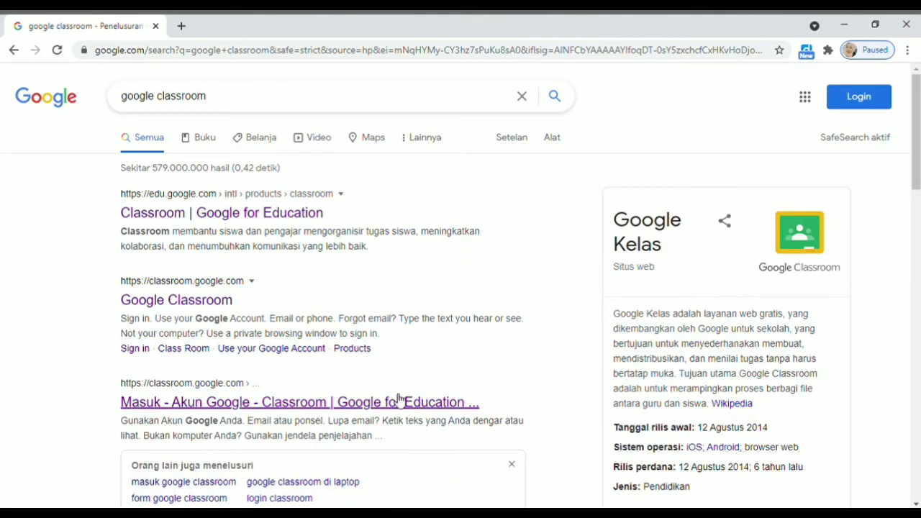
{"action": "left_click", "coordinate": [251, 404]}
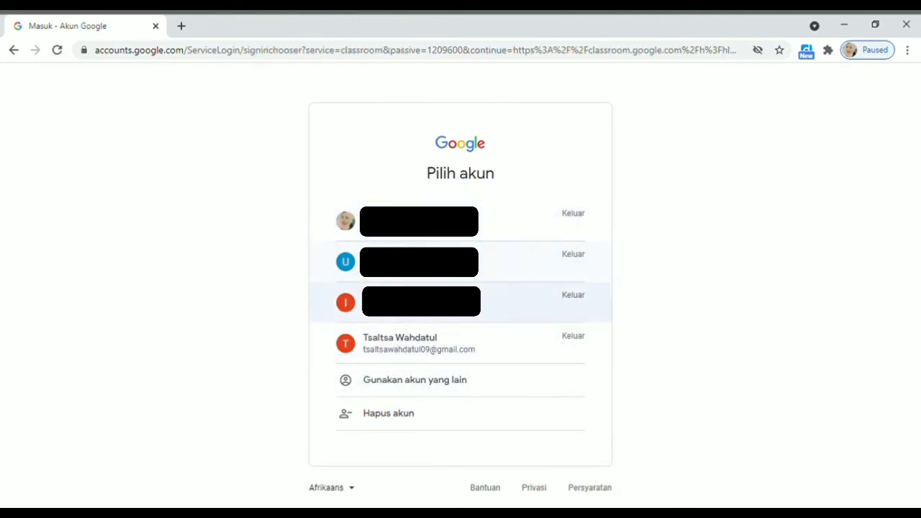
Sign in with the fourth listed account, confirm recovery settings, and continue into Classroom
{"action": "left_click", "coordinate": [430, 358]}
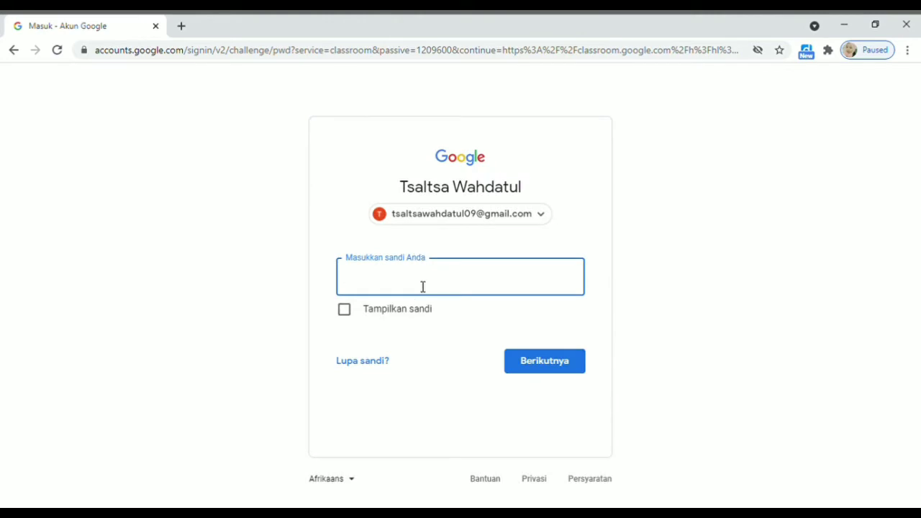
{"action": "type", "text": "•••••••••••••"}
{"action": "key", "text": "Return"}
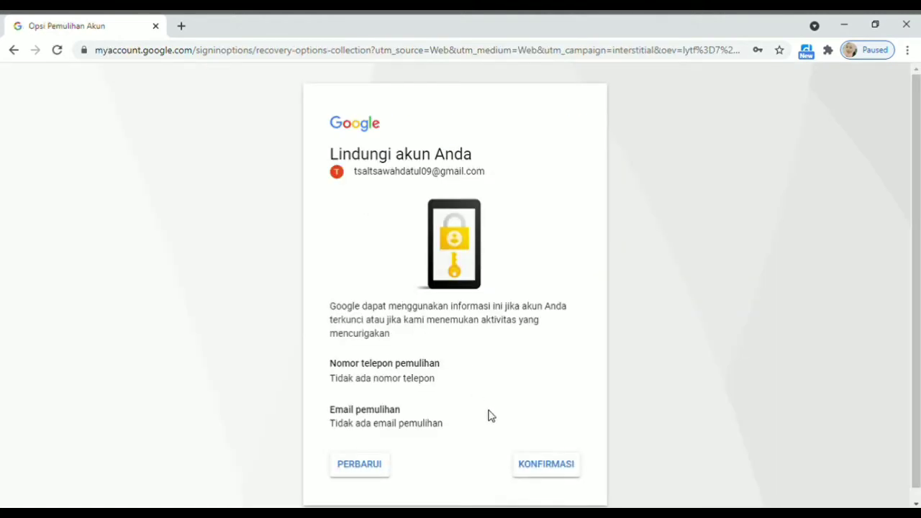
{"action": "left_click", "coordinate": [555, 473]}
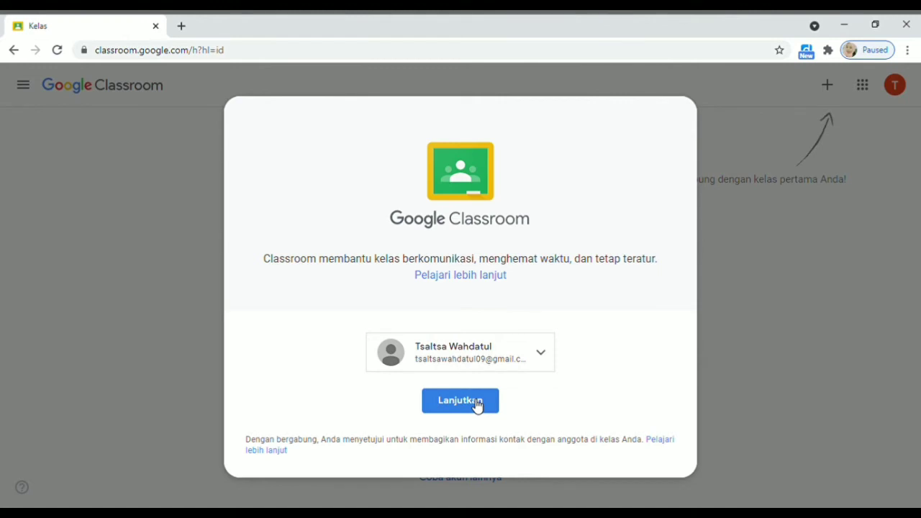
{"action": "left_click", "coordinate": [476, 403]}
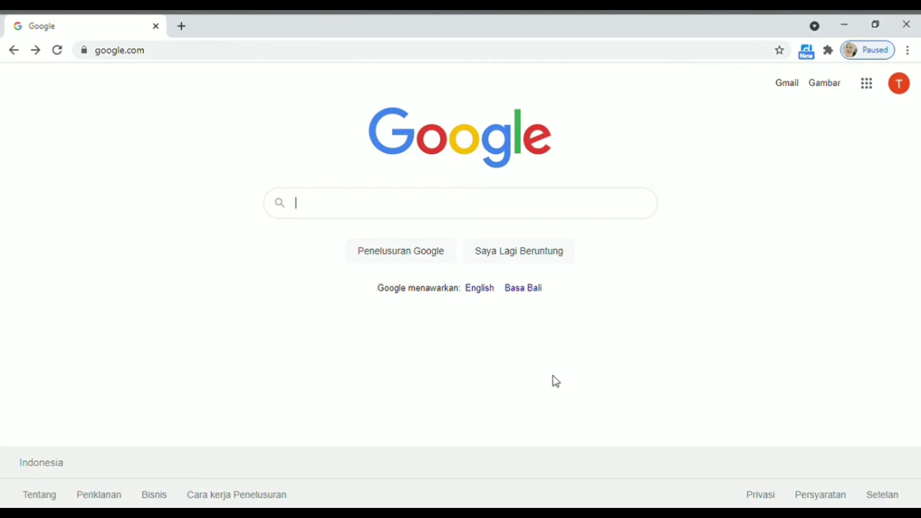
Open Google Classroom from the Google apps grid and bring up the join-or-create class options
{"action": "left_click", "coordinate": [871, 91]}
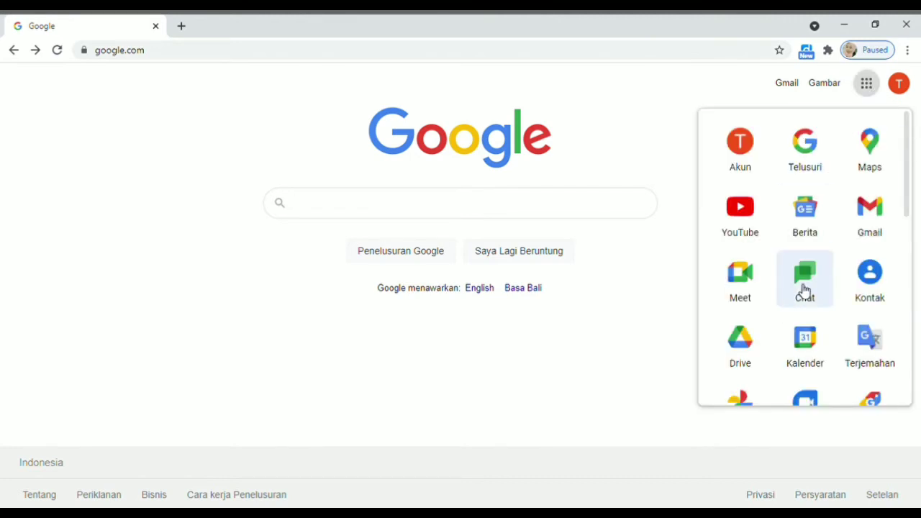
{"action": "scroll", "coordinate": [805, 292], "scroll_direction": "down", "scroll_amount": 3}
{"action": "scroll", "coordinate": [818, 286], "scroll_direction": "down", "scroll_amount": 2}
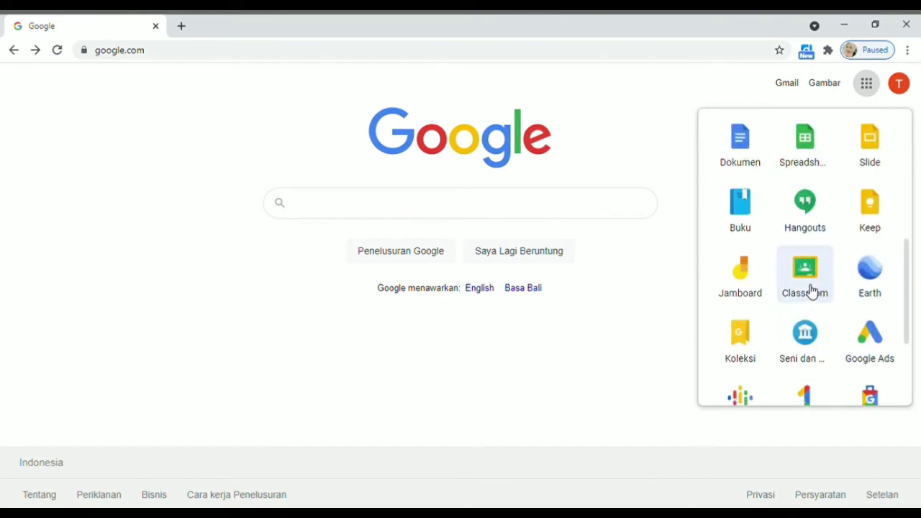
{"action": "left_click", "coordinate": [805, 288]}
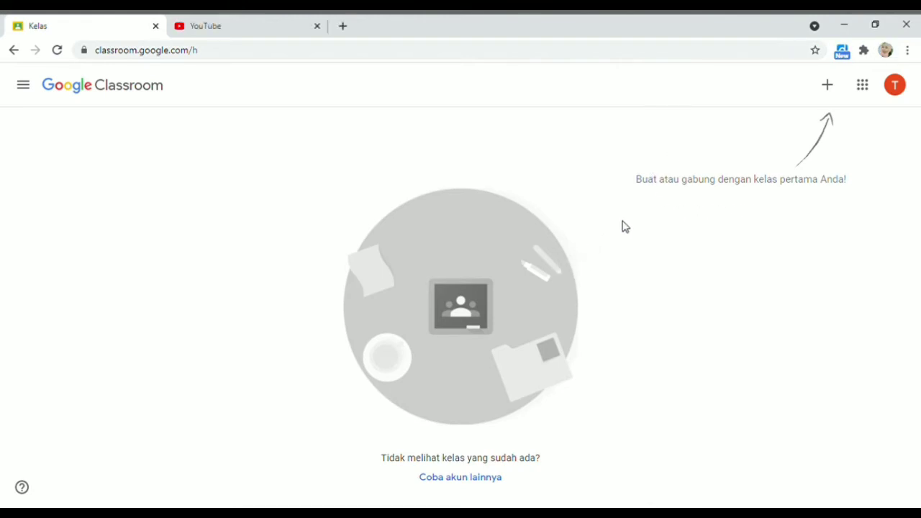
{"action": "left_click", "coordinate": [828, 87]}
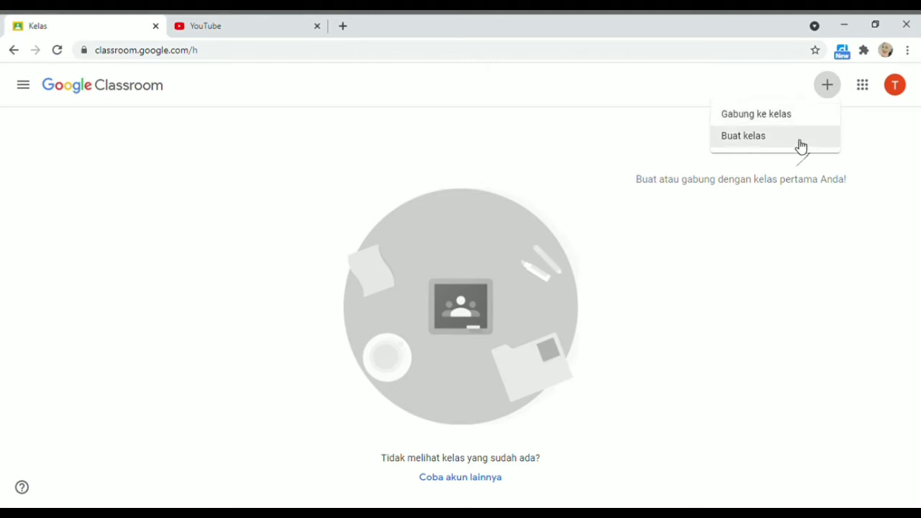
Choose Buat kelas, accept the school-use notice, and continue to the new class form
{"action": "left_click", "coordinate": [801, 146]}
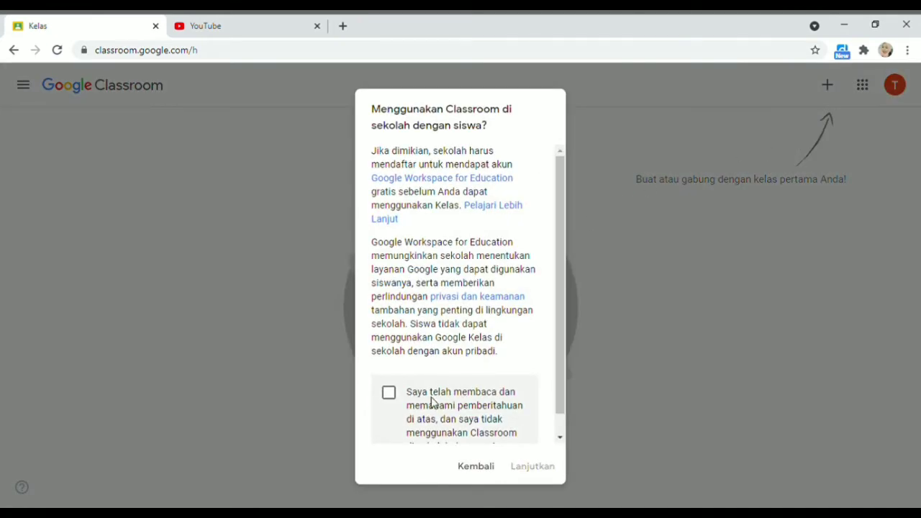
{"action": "scroll", "coordinate": [440, 395], "scroll_direction": "down", "scroll_amount": 1}
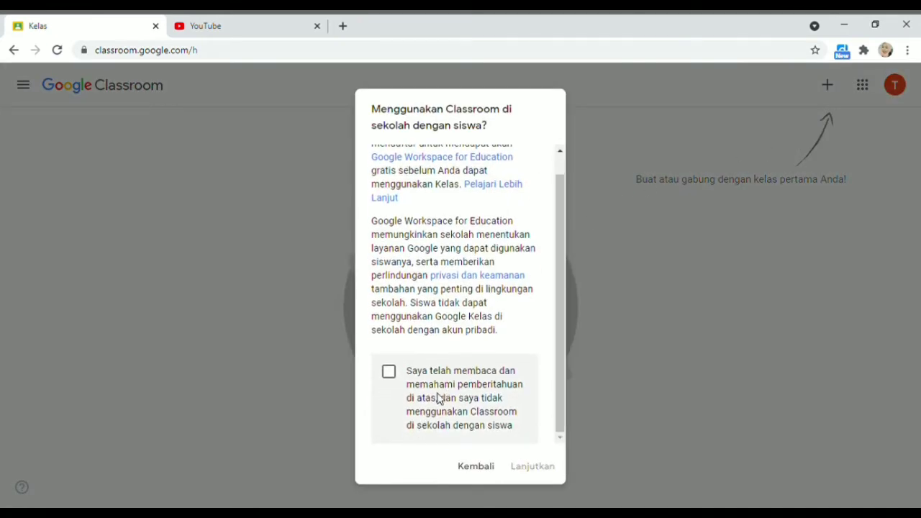
{"action": "left_click", "coordinate": [392, 375]}
{"action": "left_click", "coordinate": [533, 467]}
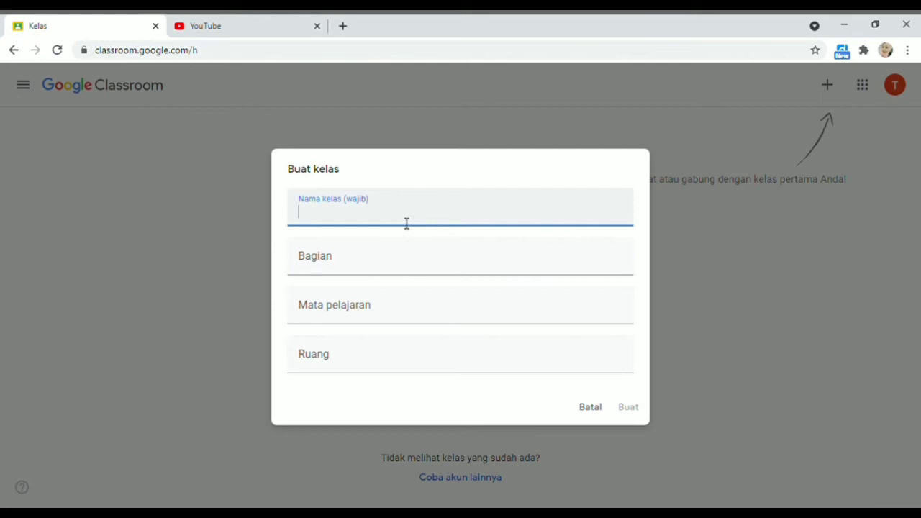
Create class OTOMATISASI PERKANTORAN PAP 2019: teacher's name as section, subject OTOMATISASI PERKANTORAN, room Gedung N 105
{"action": "type", "text": "OTOMATIS"}
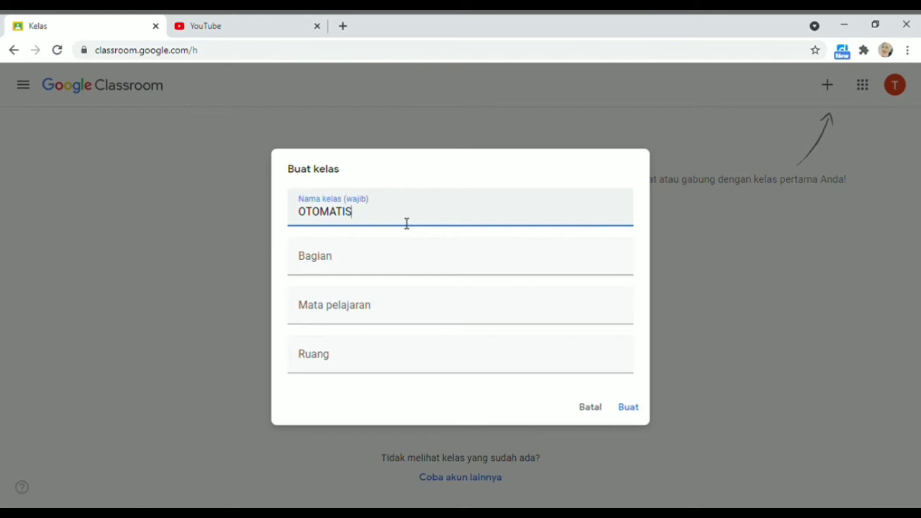
{"action": "type", "text": "ASI PERKANTORAN PAP 2"}
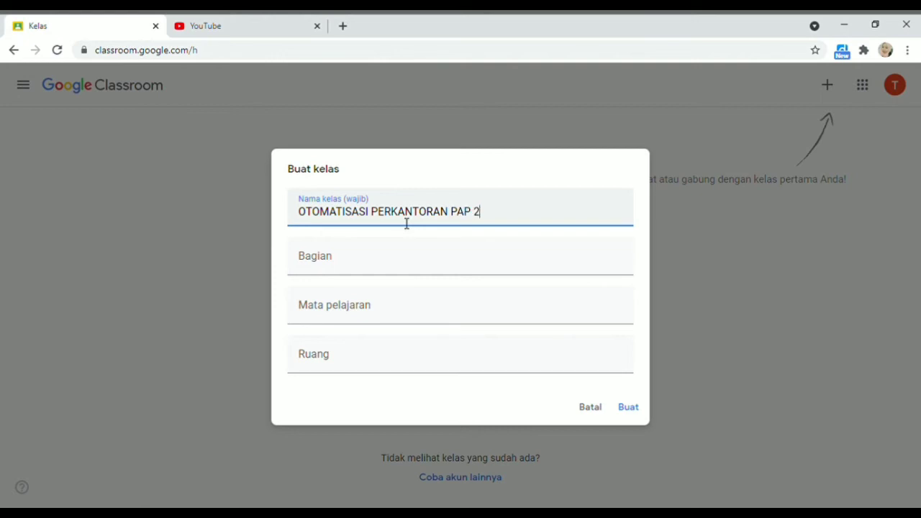
{"action": "type", "text": "019"}
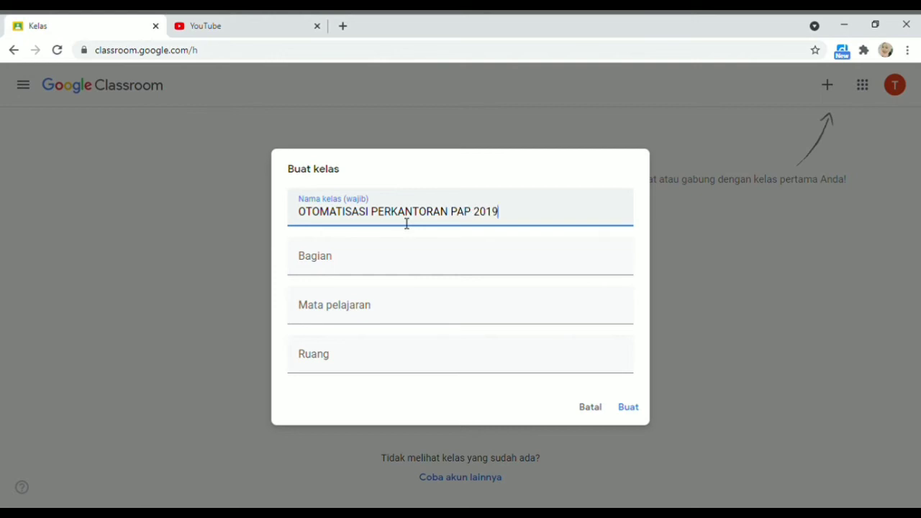
{"action": "left_click", "coordinate": [386, 269]}
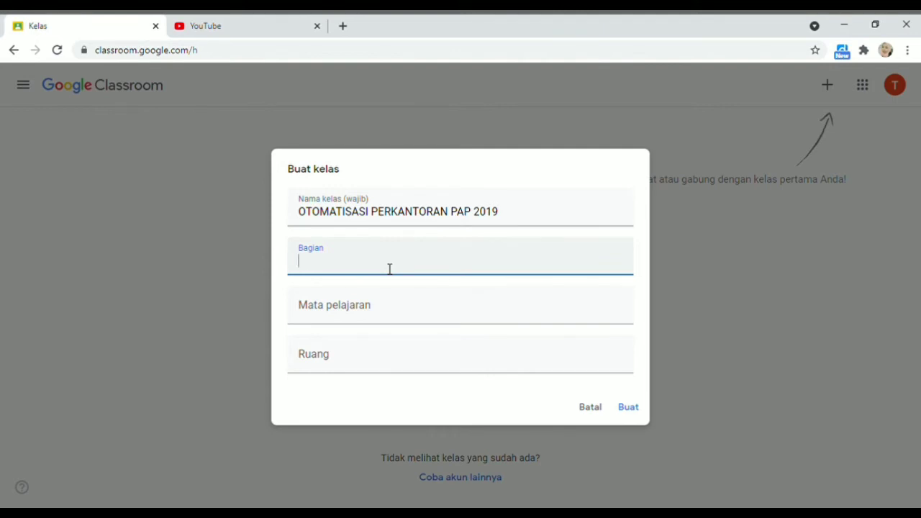
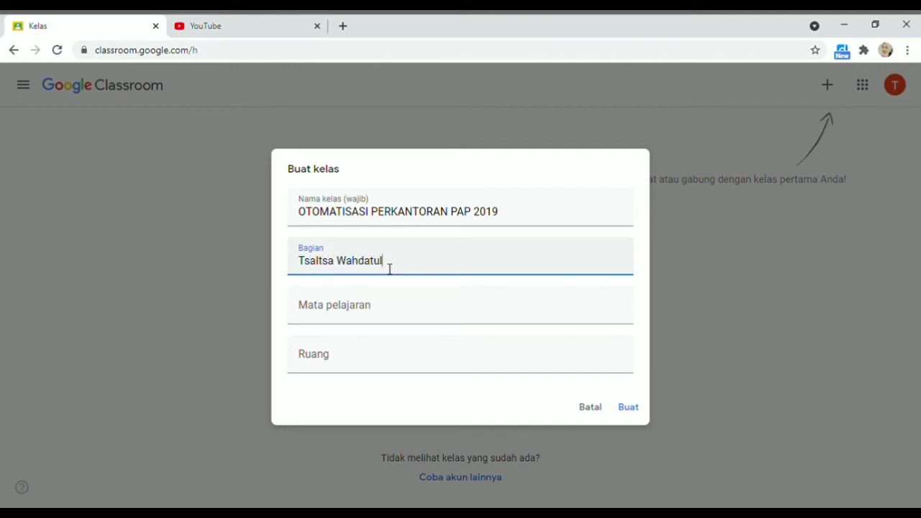
{"action": "left_click", "coordinate": [328, 322]}
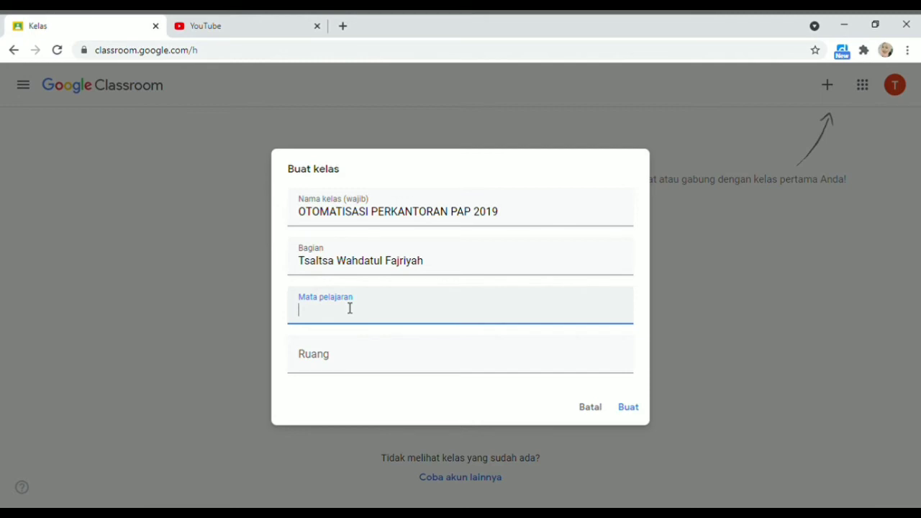
{"action": "type", "text": "OTOMATISASI PERKA"}
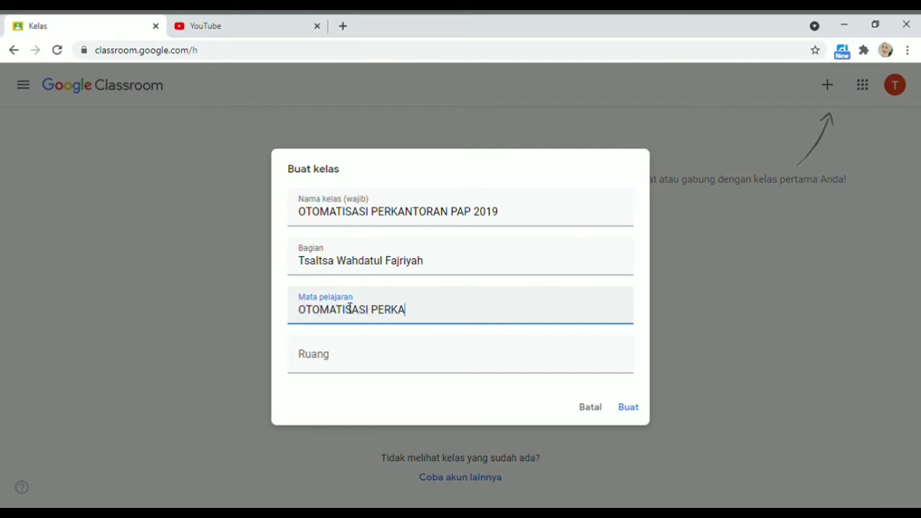
{"action": "type", "text": "NTORAN"}
{"action": "left_click", "coordinate": [345, 370]}
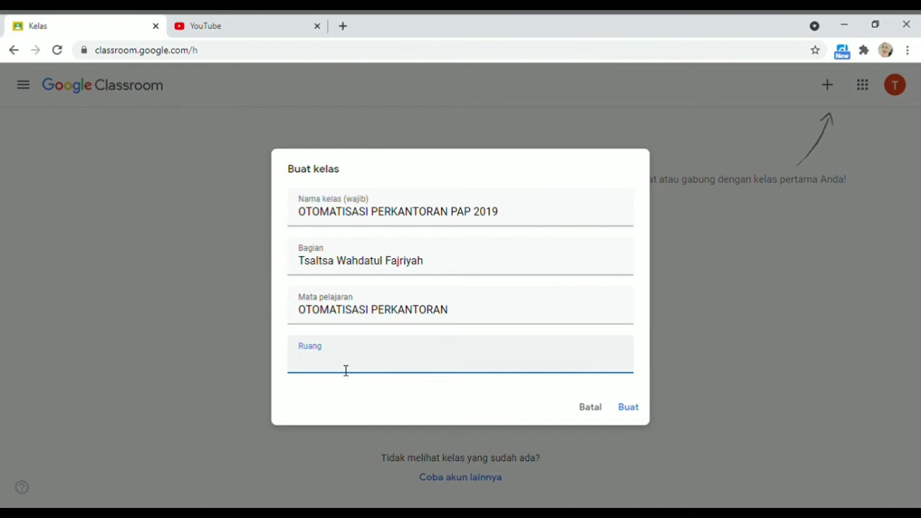
{"action": "type", "text": "Gedung G"}
{"action": "key", "text": "BackSpace"}
{"action": "key", "text": "BackSpace"}
{"action": "type", "text": "N 105"}
{"action": "left_click", "coordinate": [628, 408]}
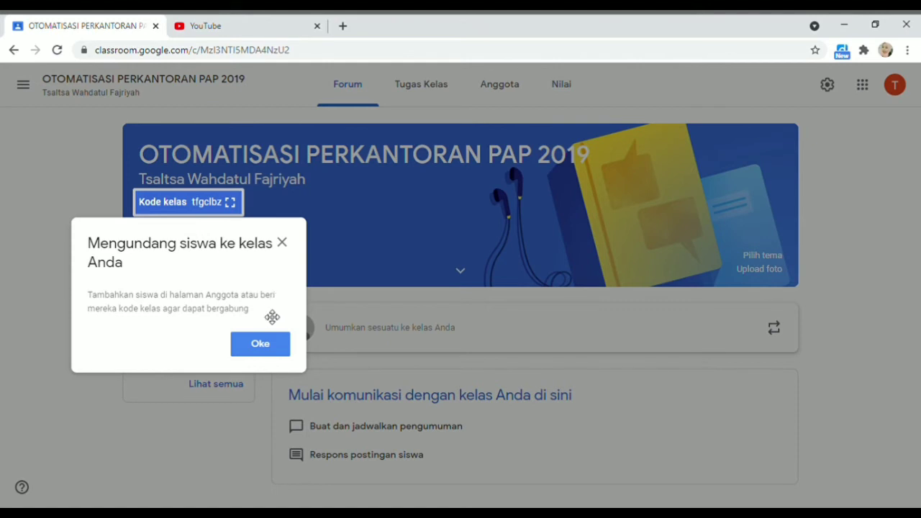
Dismiss the invite tip, view the class code enlarged, and copy the class invitation link
{"action": "left_click", "coordinate": [282, 244]}
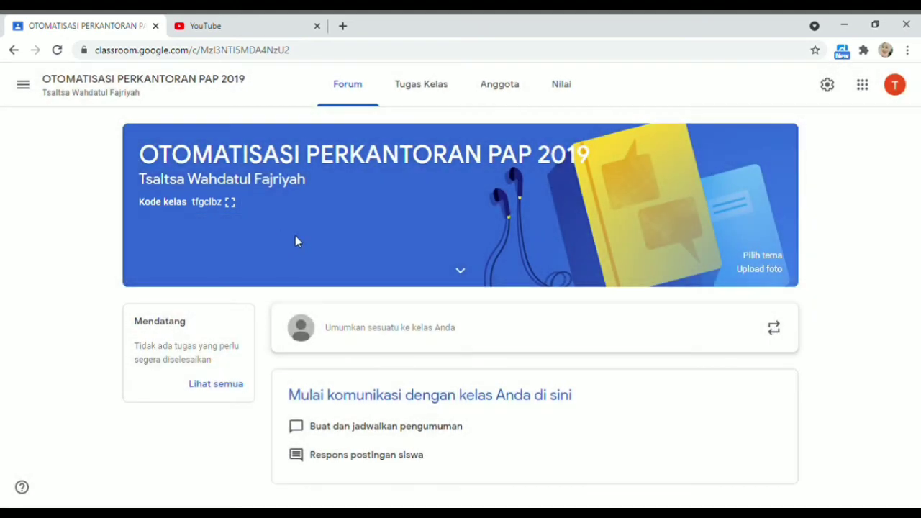
{"action": "left_click", "coordinate": [234, 208]}
{"action": "left_click_drag", "start_coordinate": [306, 263], "coordinate": [598, 269]}
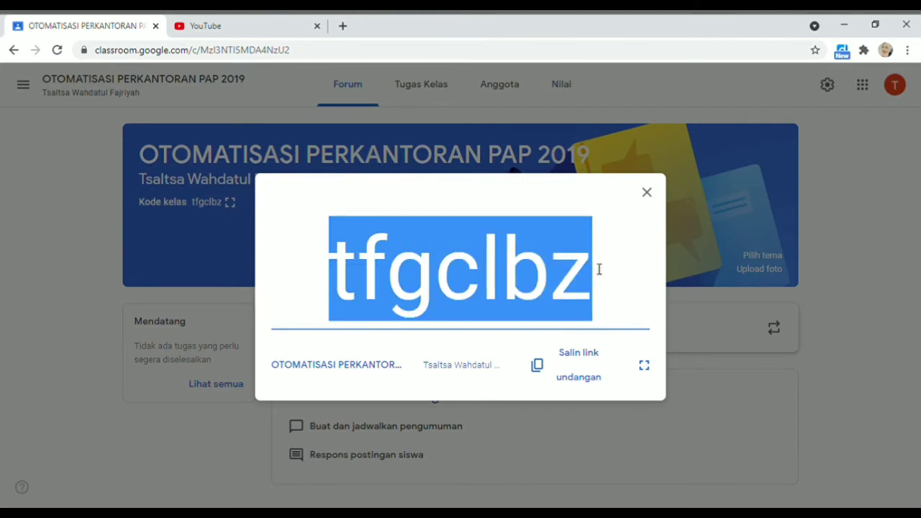
{"action": "left_click", "coordinate": [601, 325]}
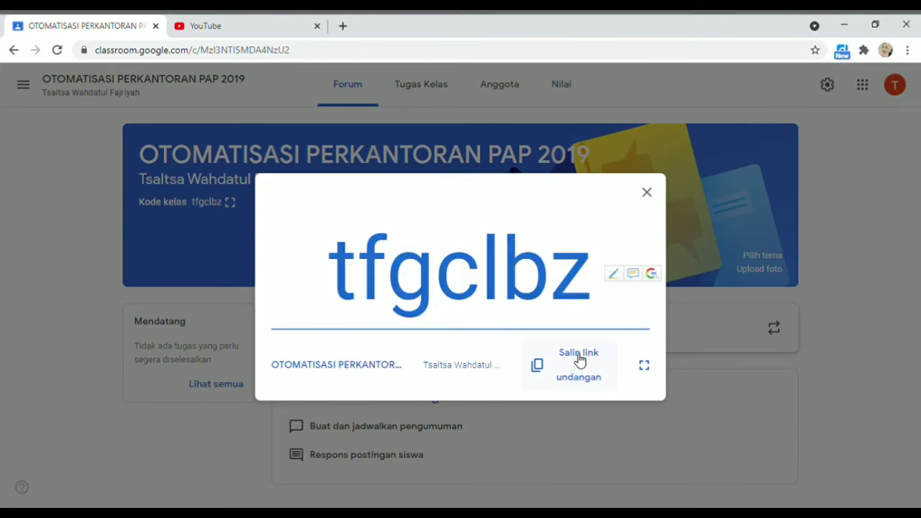
{"action": "left_click", "coordinate": [577, 359]}
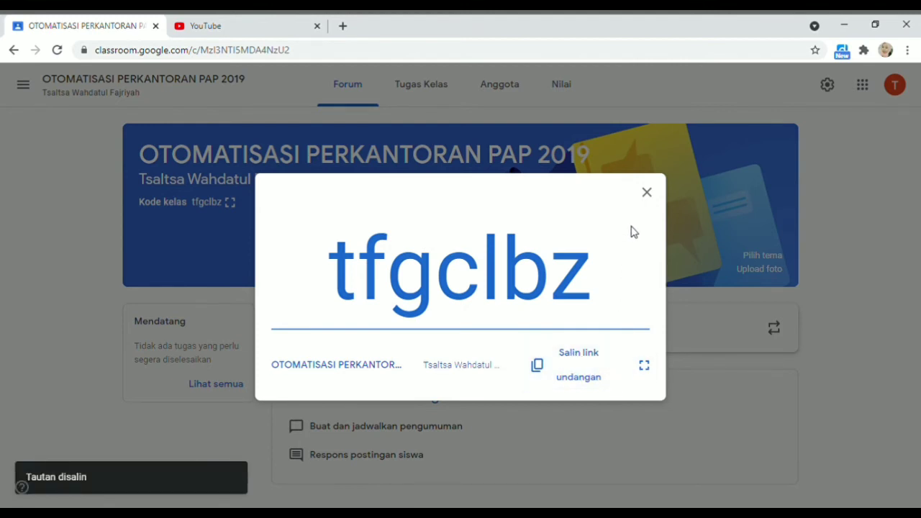
{"action": "left_click", "coordinate": [647, 192]}
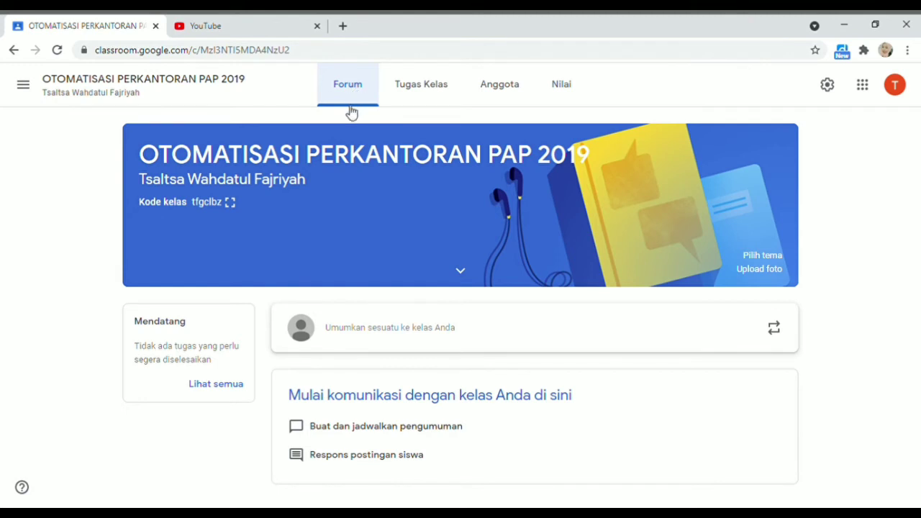
Post the announcement 'Info Materi Google Classrom' to the class without attaching any file
{"action": "left_click", "coordinate": [403, 332]}
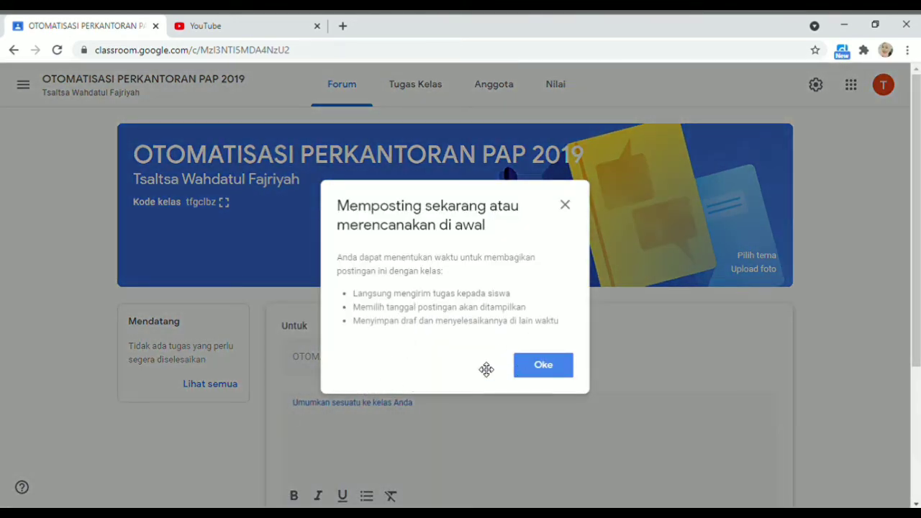
{"action": "left_click", "coordinate": [566, 206]}
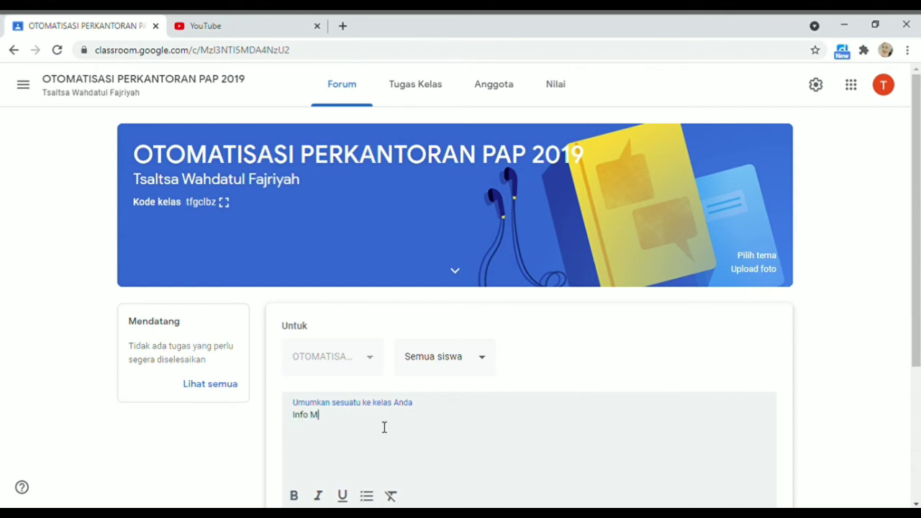
{"action": "type", "text": "i Google Classrom"}
{"action": "scroll", "coordinate": [407, 417], "scroll_direction": "down", "scroll_amount": 2}
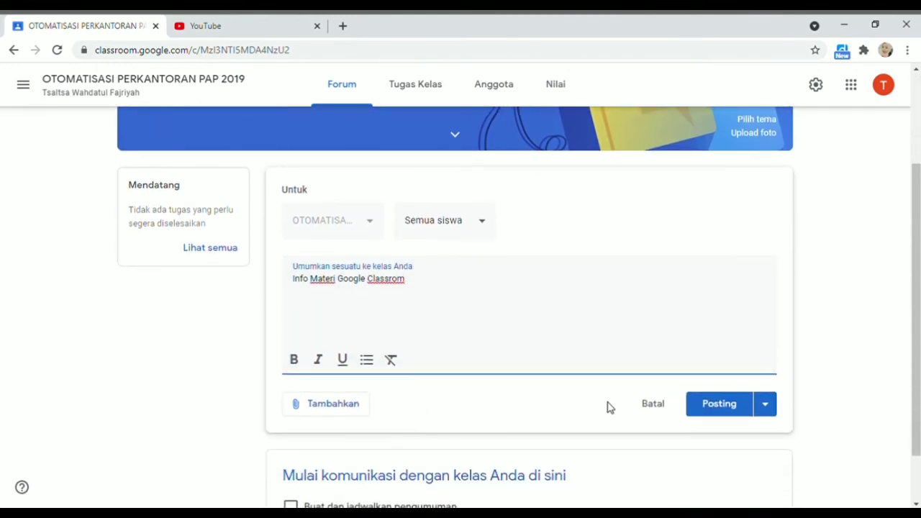
{"action": "left_click", "coordinate": [345, 406]}
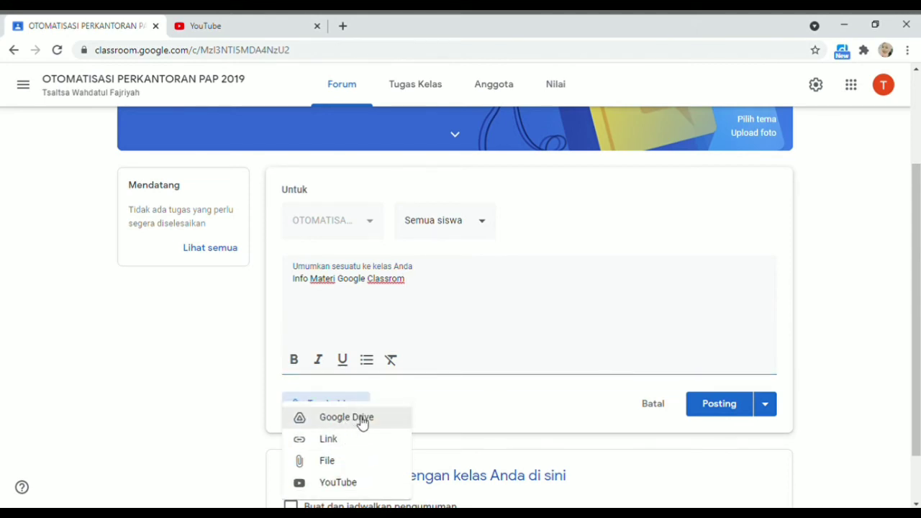
{"action": "left_click", "coordinate": [349, 468]}
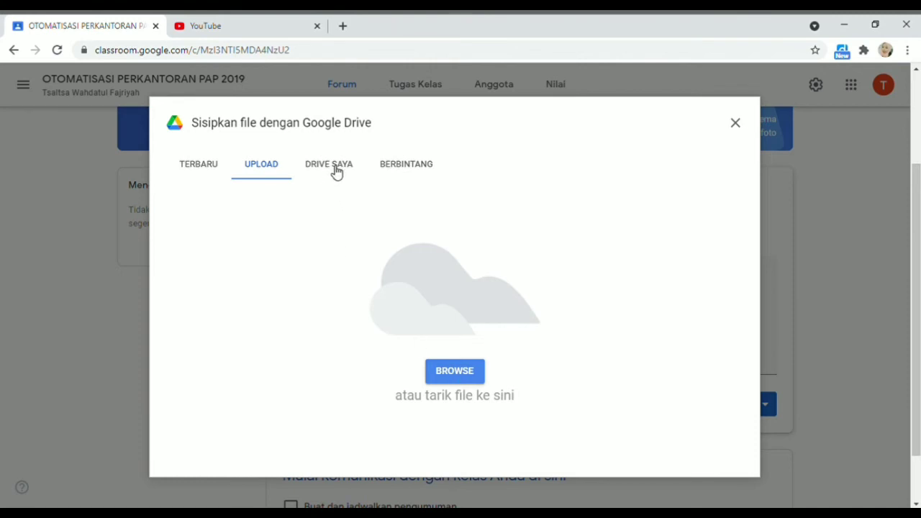
{"action": "left_click", "coordinate": [737, 124]}
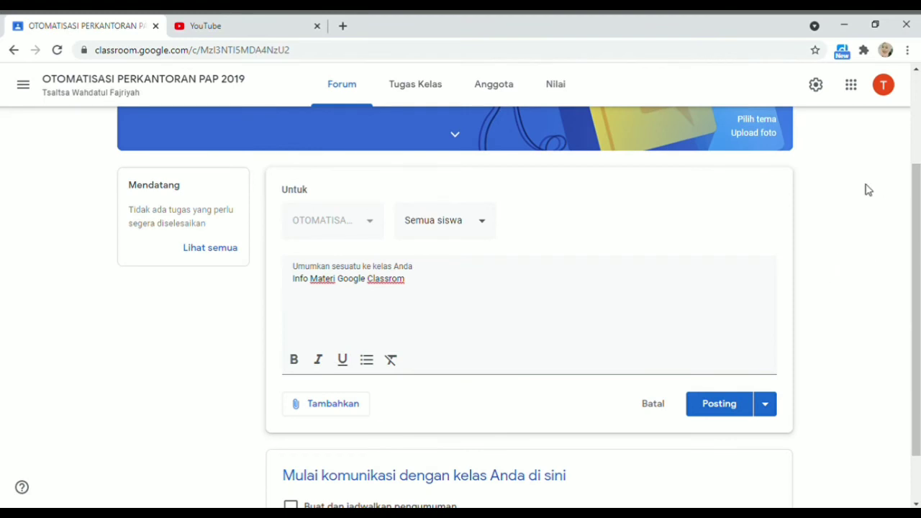
{"action": "left_click", "coordinate": [716, 408]}
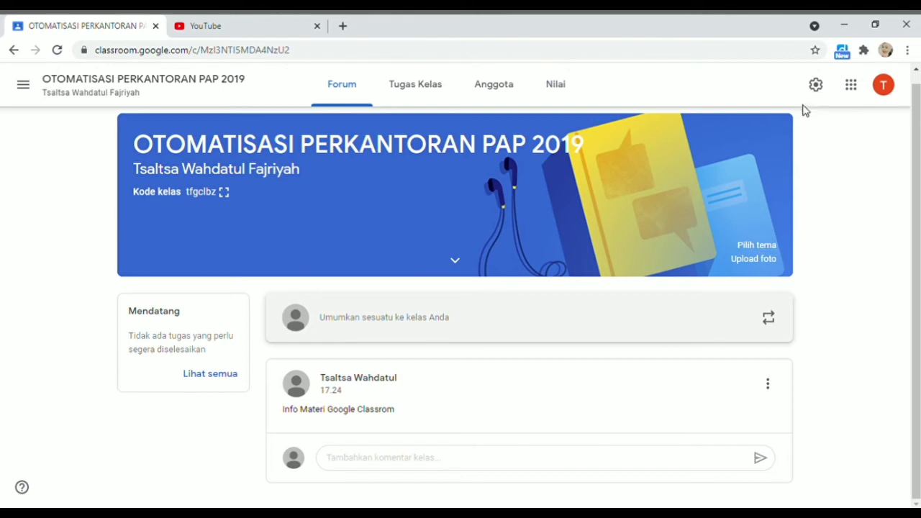
On the Tugas Kelas page, start a new Tugas from the Buat menu
{"action": "left_click", "coordinate": [414, 86]}
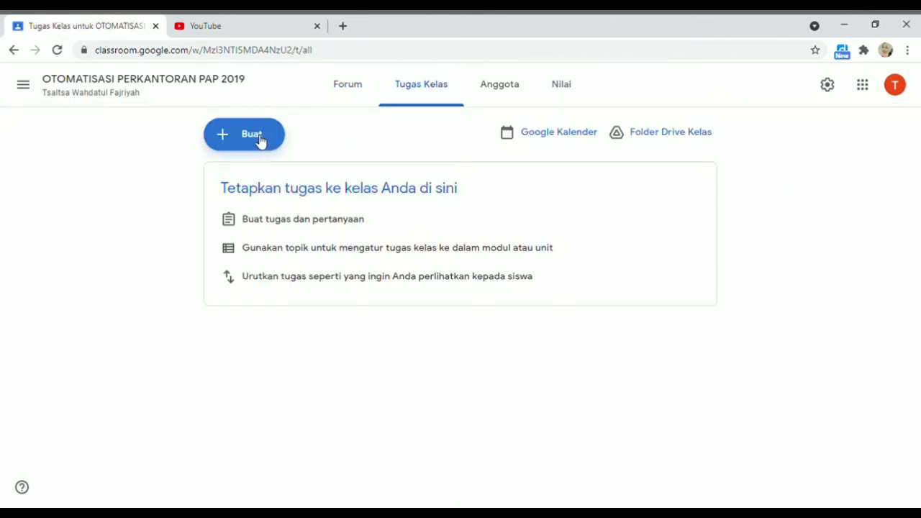
{"action": "left_click", "coordinate": [259, 143]}
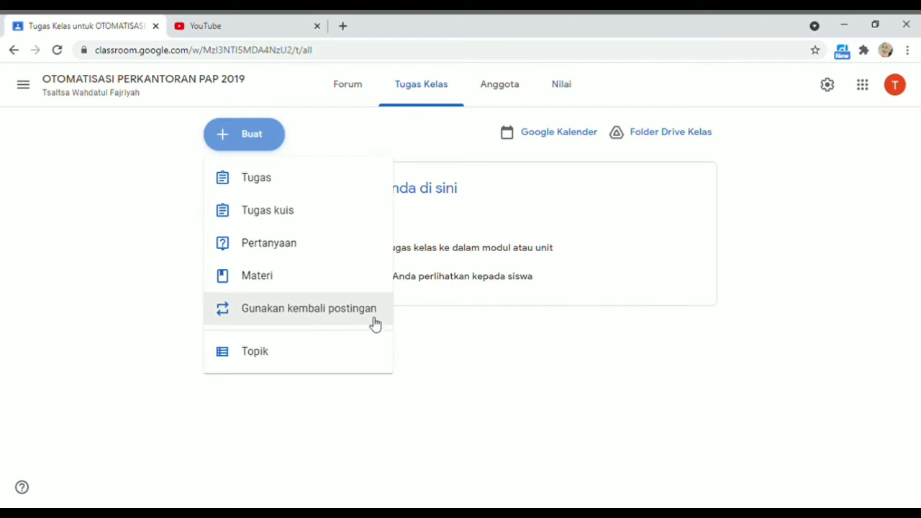
{"action": "left_click", "coordinate": [334, 185]}
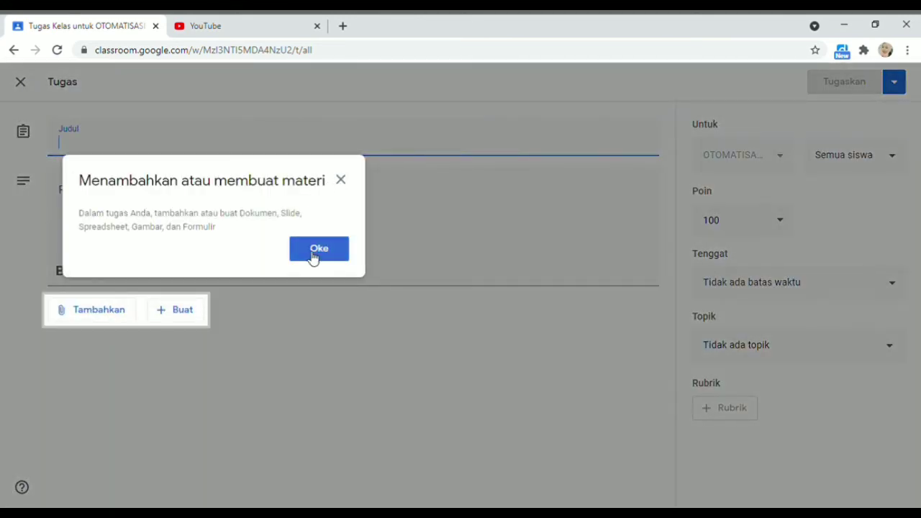
Title the new assignment 'Tugas 27 April 2021'
{"action": "left_click", "coordinate": [341, 181]}
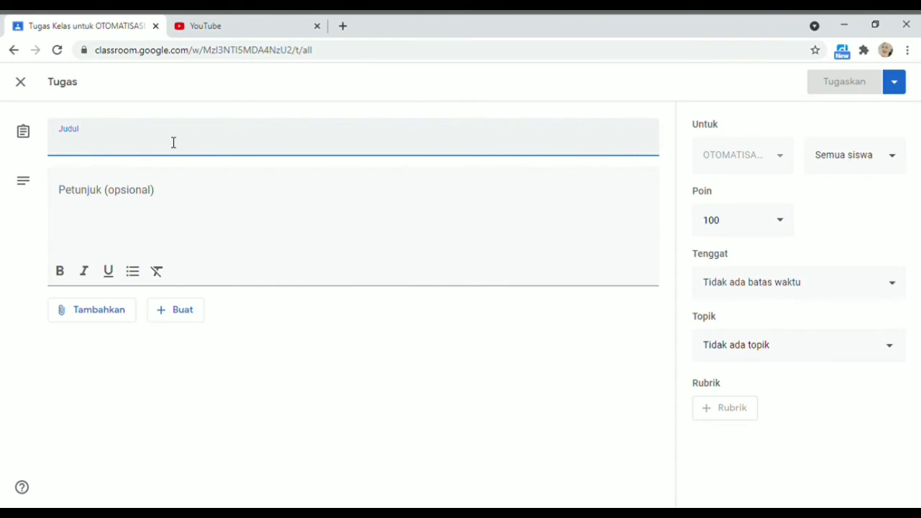
{"action": "type", "text": "Tugas 27 a"}
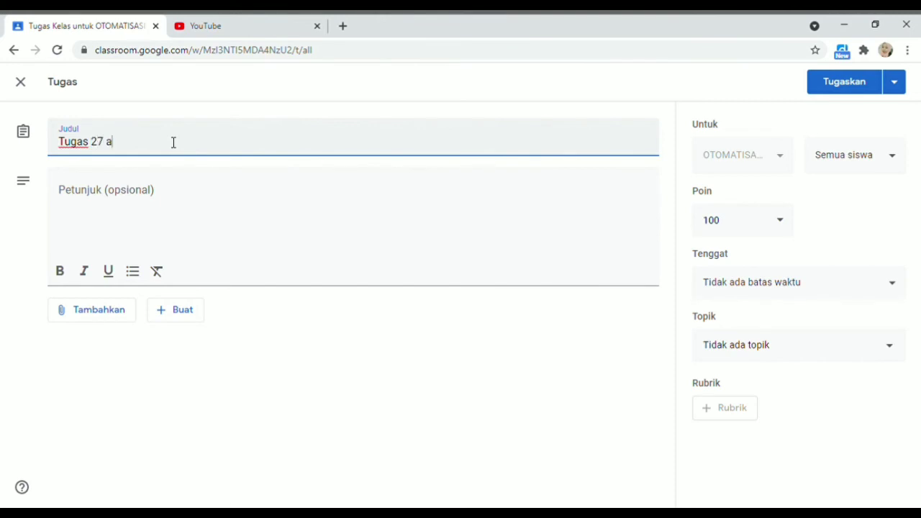
{"action": "type", "text": "PRIL 2021"}
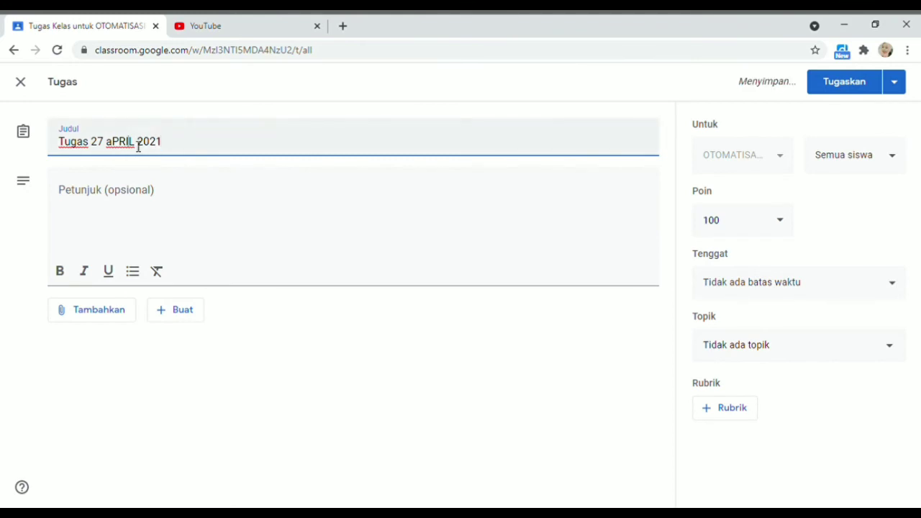
{"action": "key", "text": "BackSpace"}
{"action": "key", "text": "BackSpace"}
{"action": "key", "text": "BackSpace"}
{"action": "key", "text": "BackSpace"}
{"action": "key", "text": "BackSpace"}
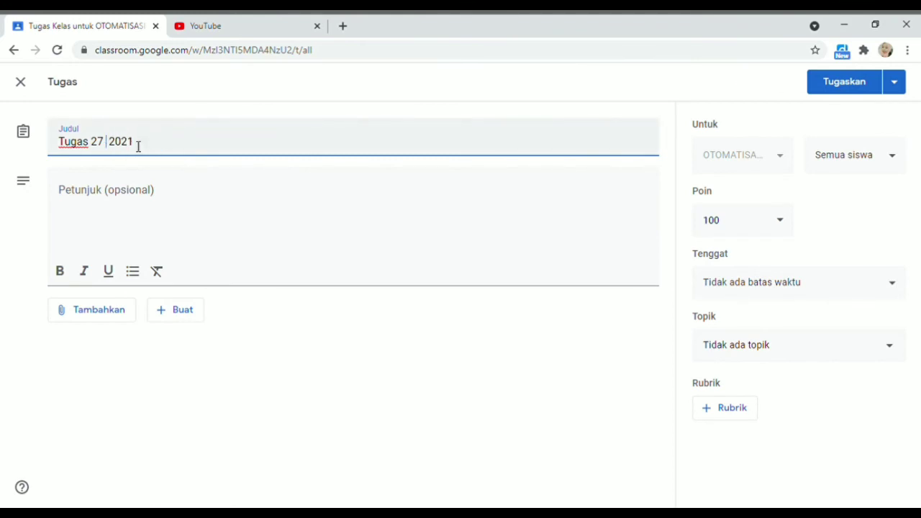
{"action": "type", "text": "April"}
Write the instructions 'Kerjakan dengan baik' and 'Deadline pukul: 23.59' on two lines
{"action": "left_click", "coordinate": [141, 197]}
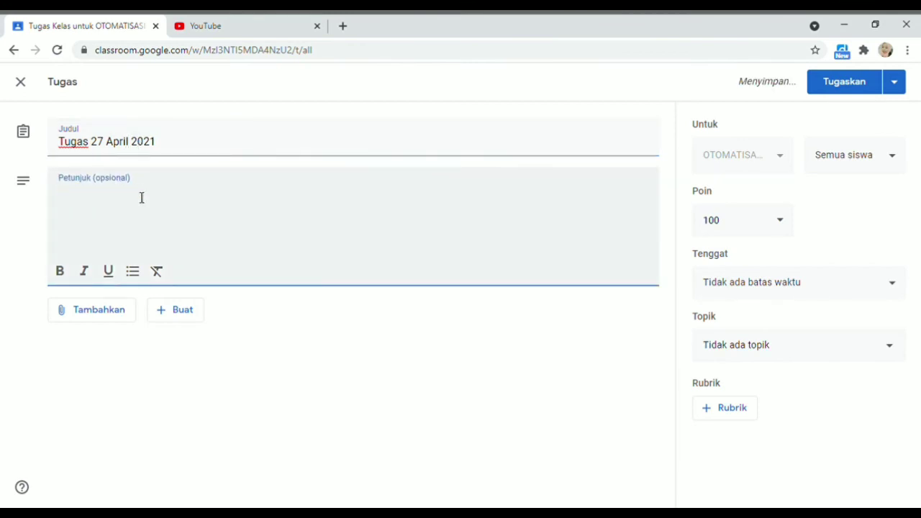
{"action": "type", "text": "Kel"}
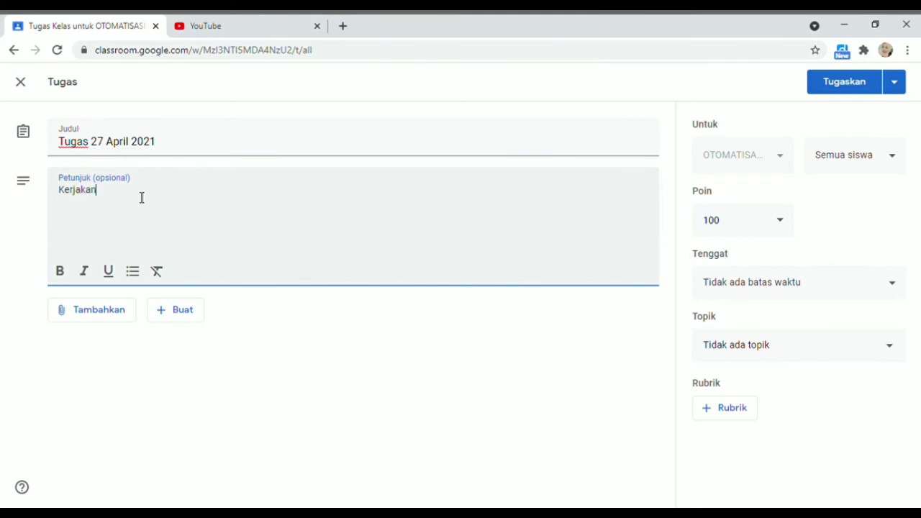
{"action": "type", "text": " dengan baik"}
{"action": "key", "text": "Return"}
{"action": "type", "text": "Deadlin"}
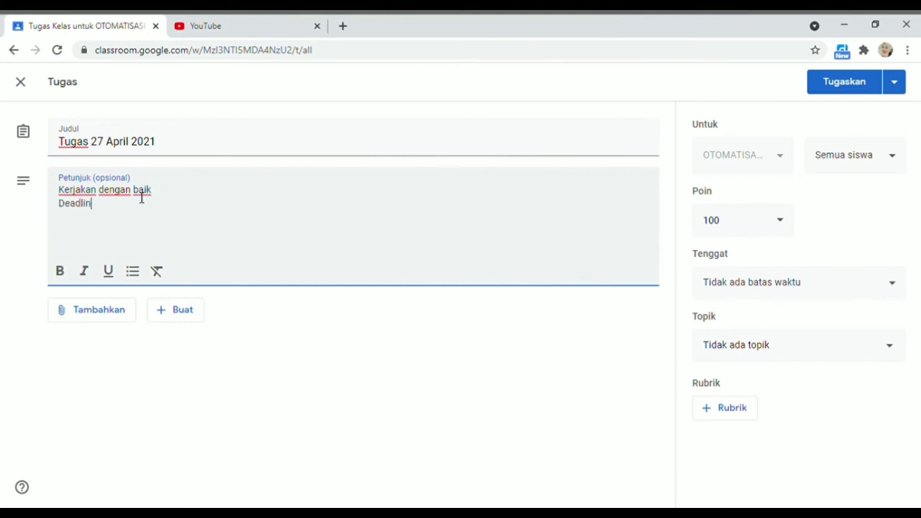
{"action": "type", "text": "uk"}
{"action": "type", "text": "ul: 23"}
{"action": "type", "text": ":59"}
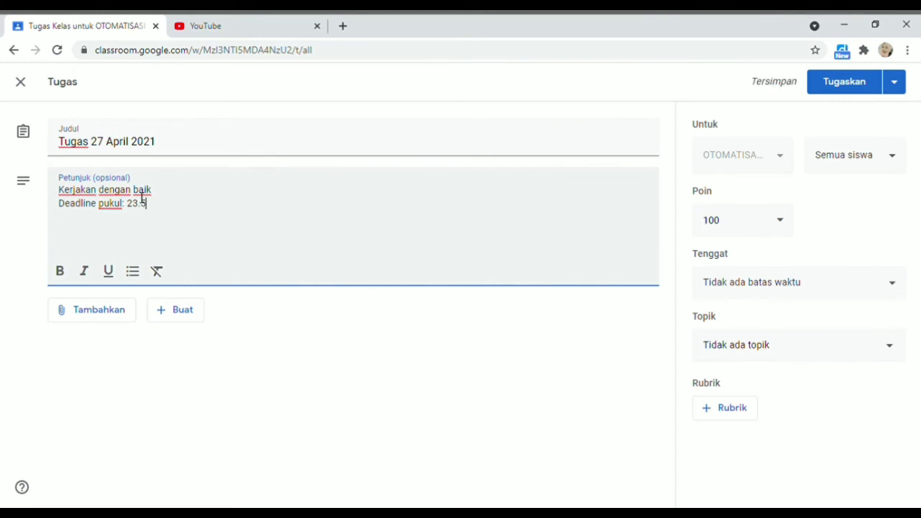
Leave attachments empty, keep the assignment for all students, and keep 100 points
{"action": "left_click", "coordinate": [89, 323]}
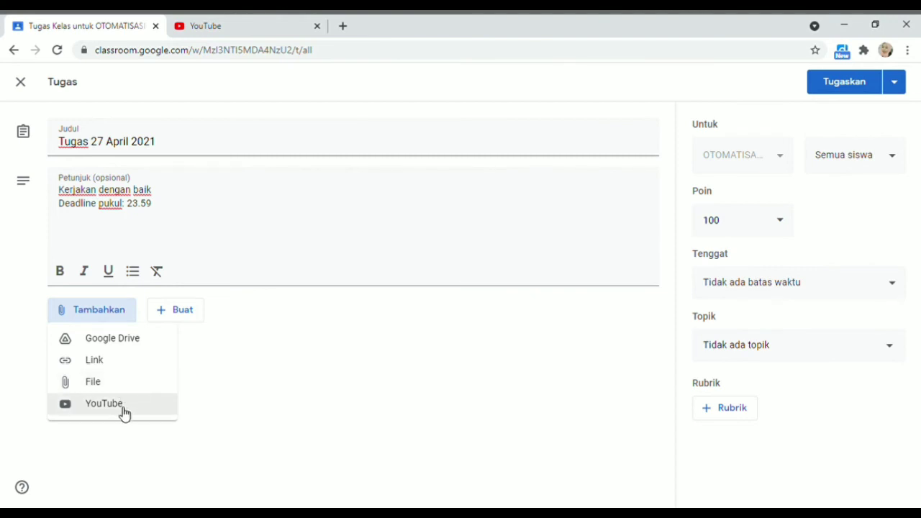
{"action": "left_click", "coordinate": [195, 228]}
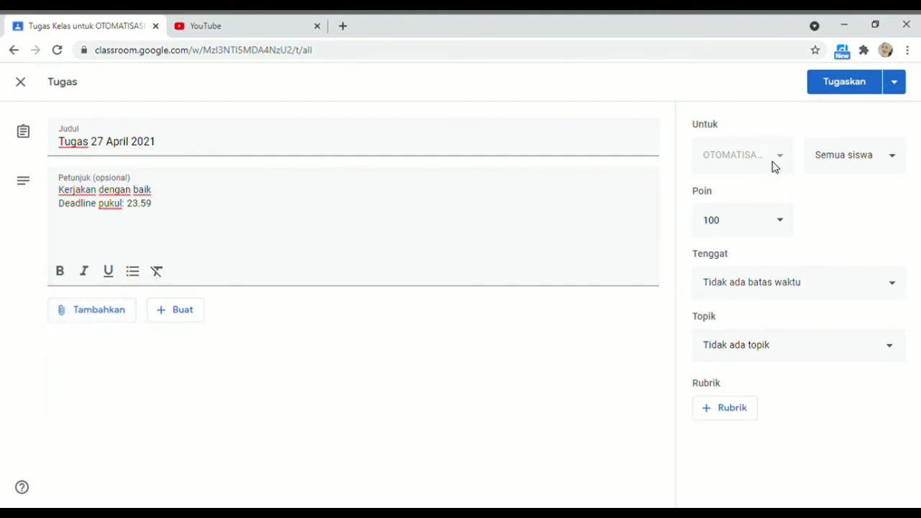
{"action": "left_click", "coordinate": [879, 160]}
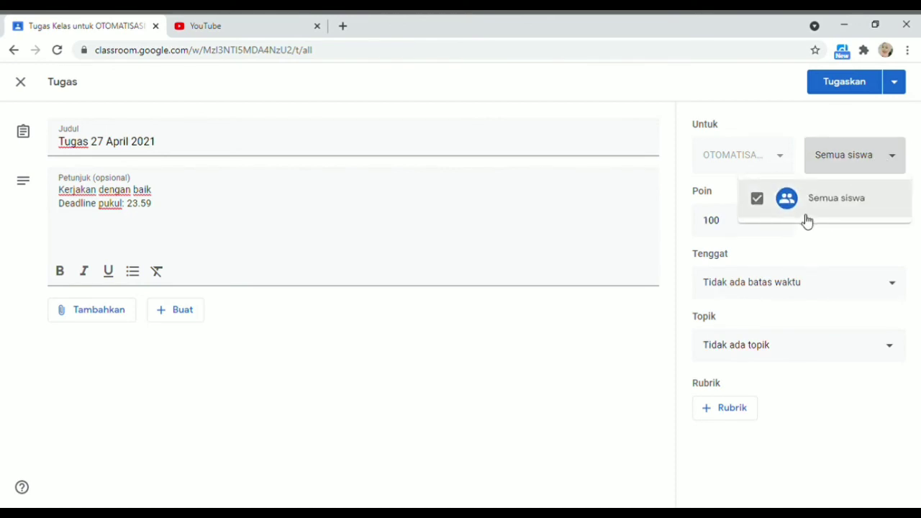
{"action": "left_click", "coordinate": [806, 123]}
{"action": "left_click", "coordinate": [737, 228]}
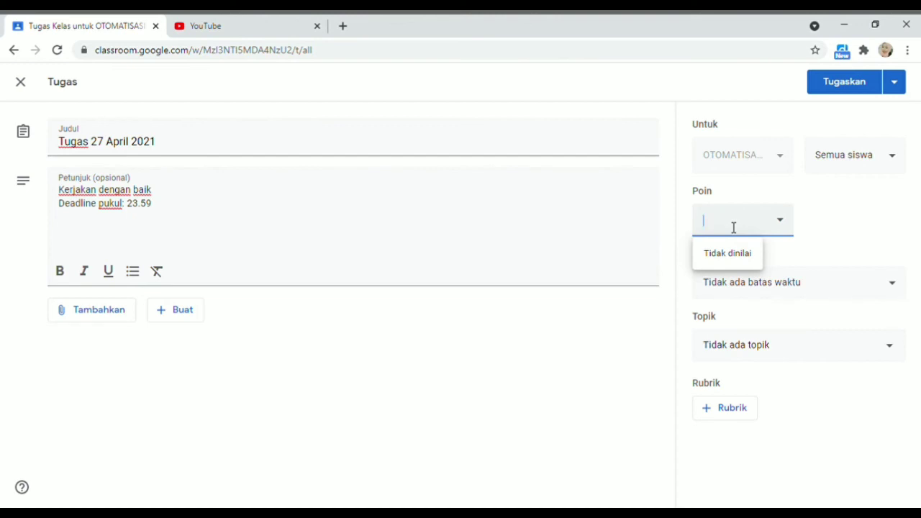
{"action": "left_click", "coordinate": [828, 252]}
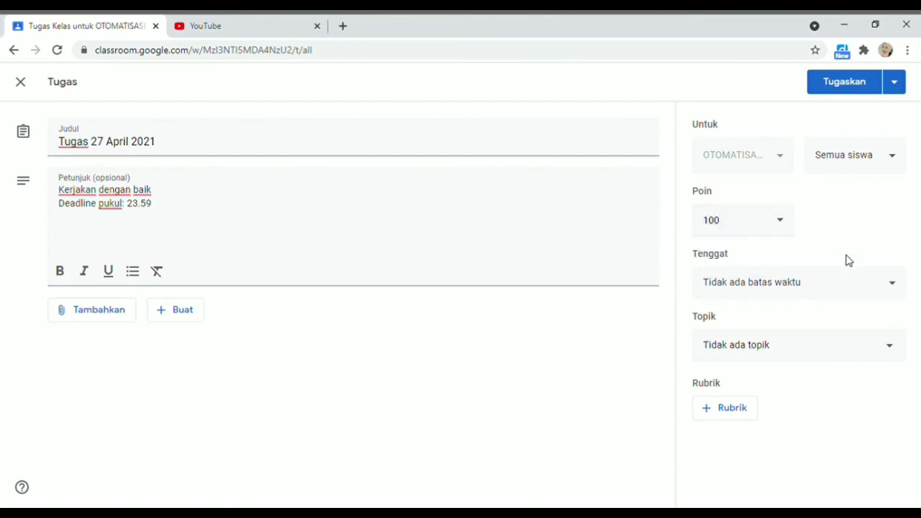
Set the assignment's due date to 29 Apr 2021 at 23.59
{"action": "left_click", "coordinate": [893, 291]}
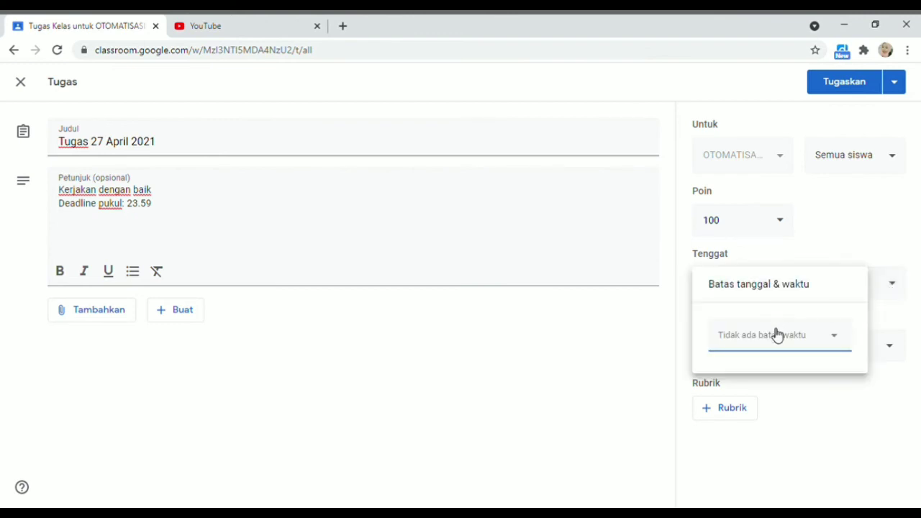
{"action": "left_click", "coordinate": [839, 340]}
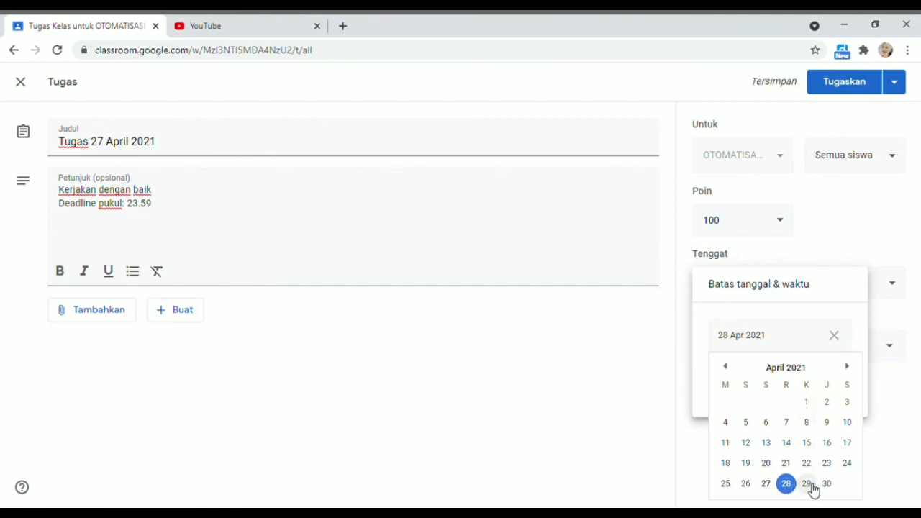
{"action": "left_click", "coordinate": [806, 484]}
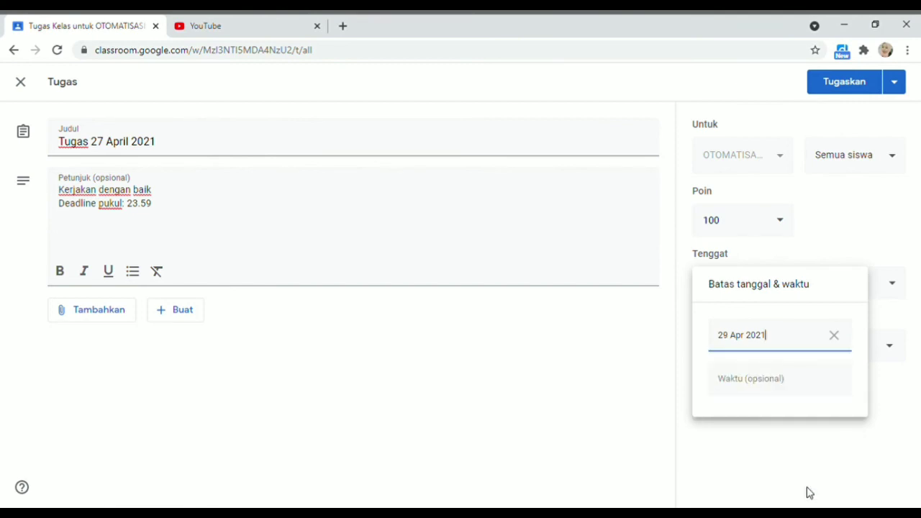
{"action": "left_click", "coordinate": [781, 388]}
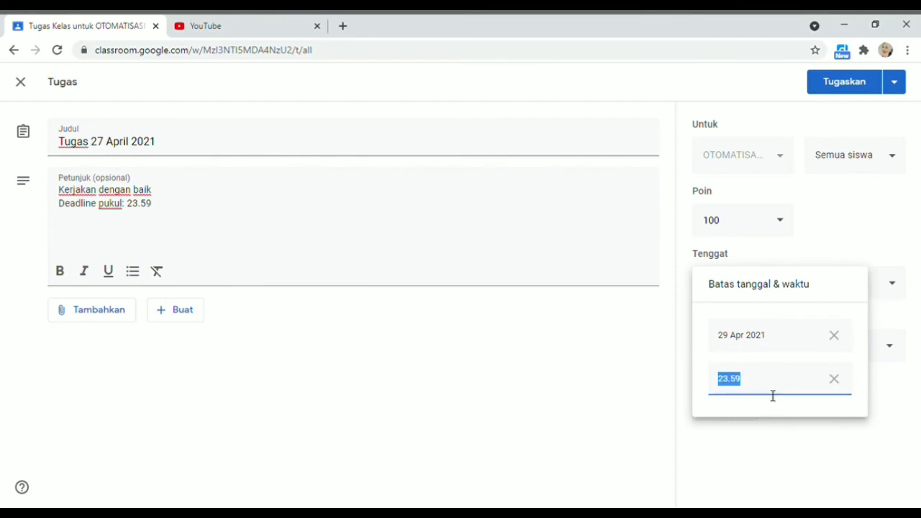
{"action": "left_click", "coordinate": [748, 391]}
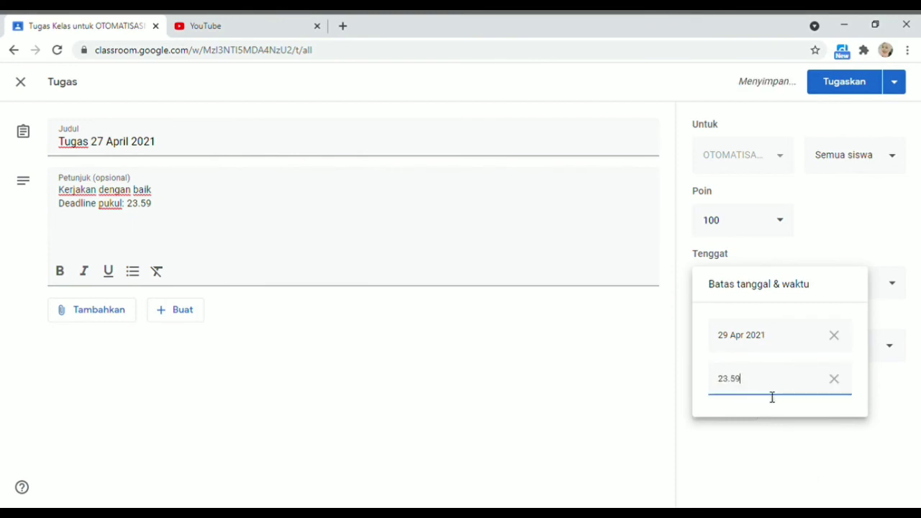
Apply the due date, file the assignment under new topic TUGAS, and publish it
{"action": "left_click", "coordinate": [846, 239]}
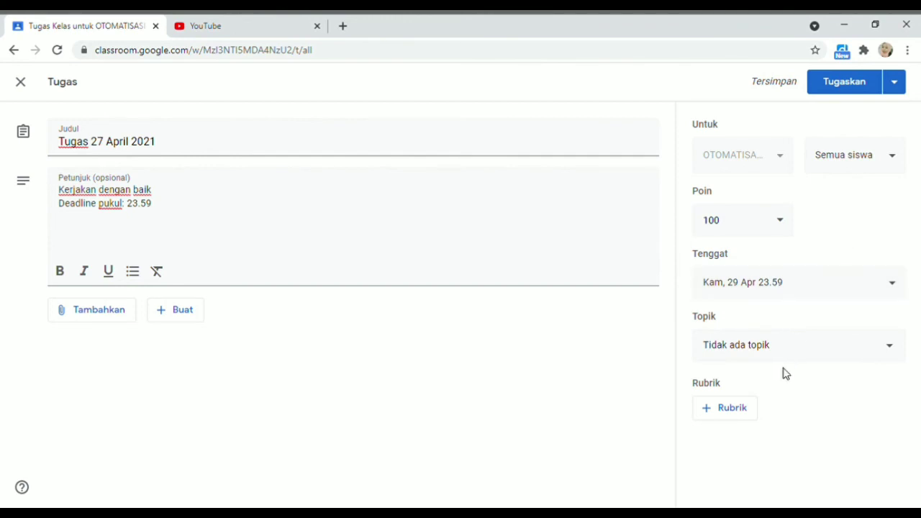
{"action": "left_click", "coordinate": [882, 349]}
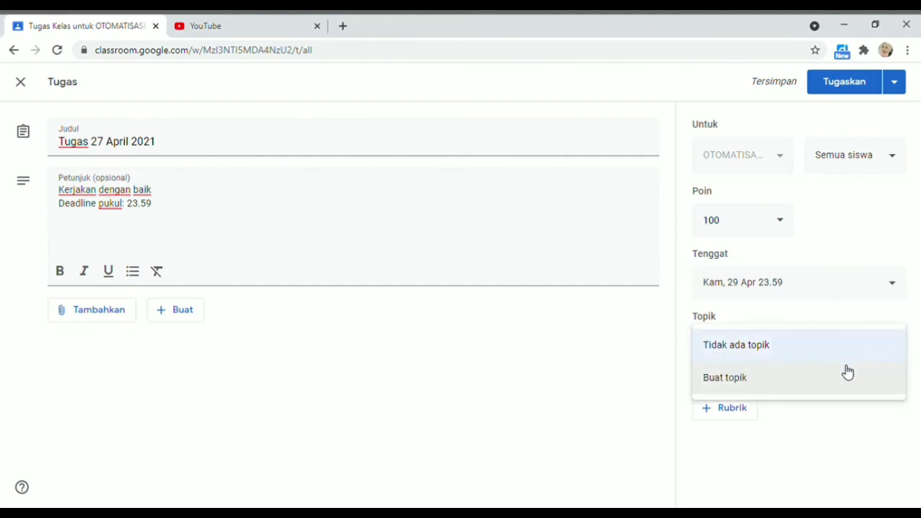
{"action": "left_click", "coordinate": [807, 385]}
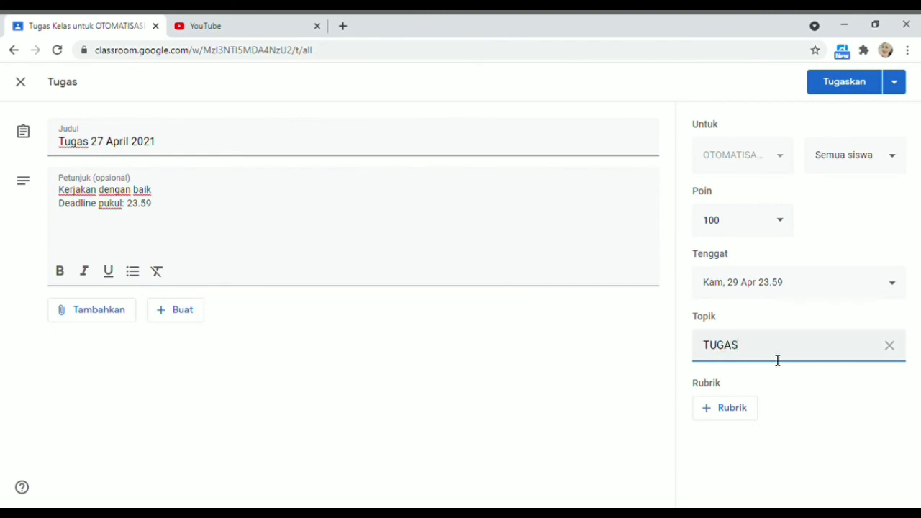
{"action": "left_click", "coordinate": [797, 424]}
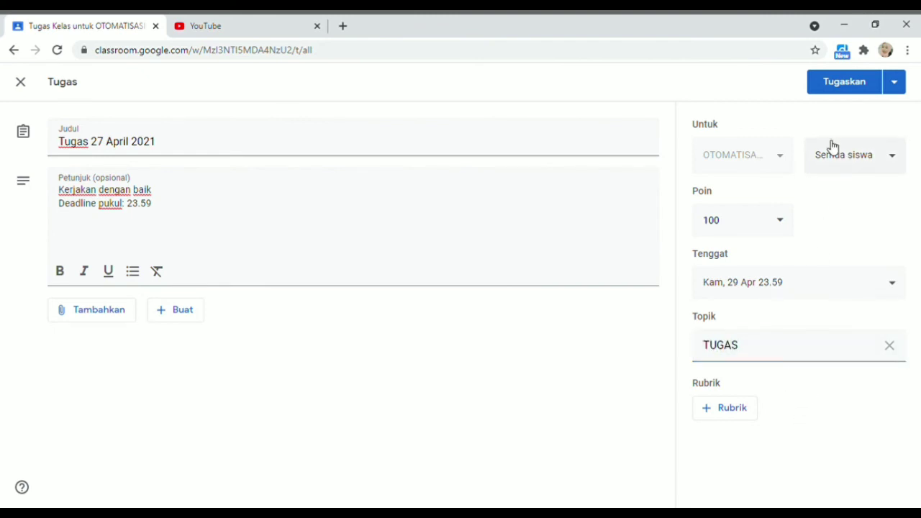
{"action": "left_click", "coordinate": [845, 83]}
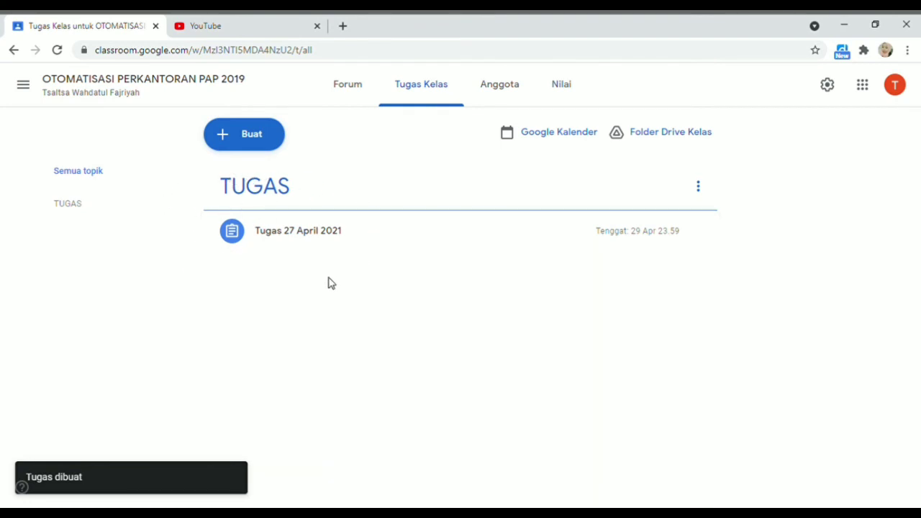
Check the posted Tugas 27 April 2021 assignment from the class stream, then open the classes list
{"action": "left_click", "coordinate": [359, 98]}
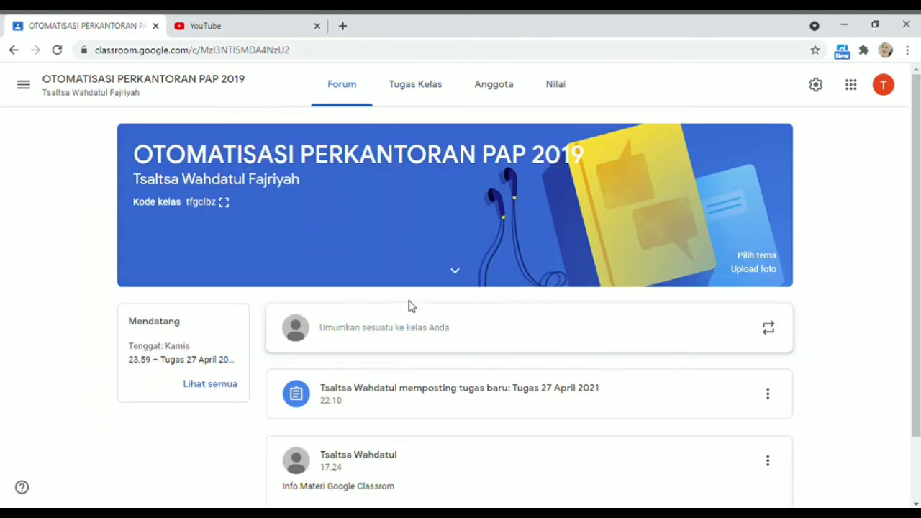
{"action": "scroll", "coordinate": [374, 425], "scroll_direction": "down", "scroll_amount": 1}
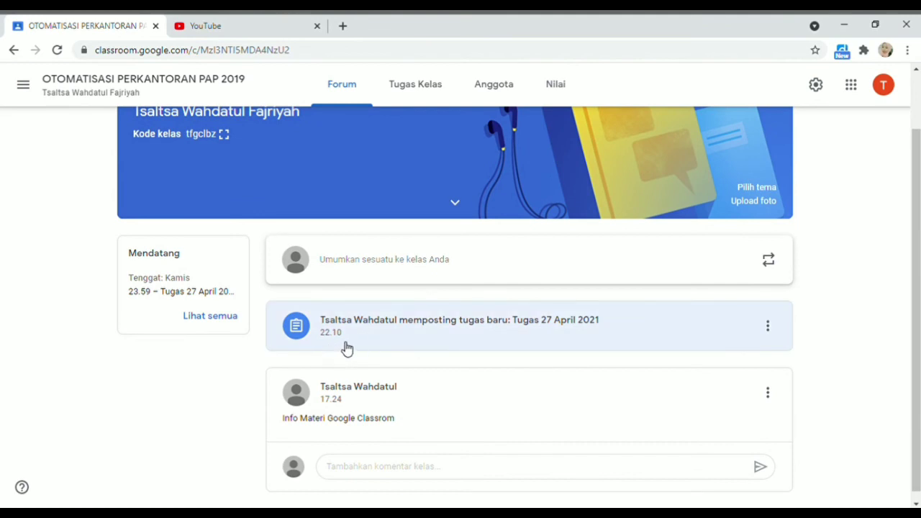
{"action": "left_click", "coordinate": [353, 335]}
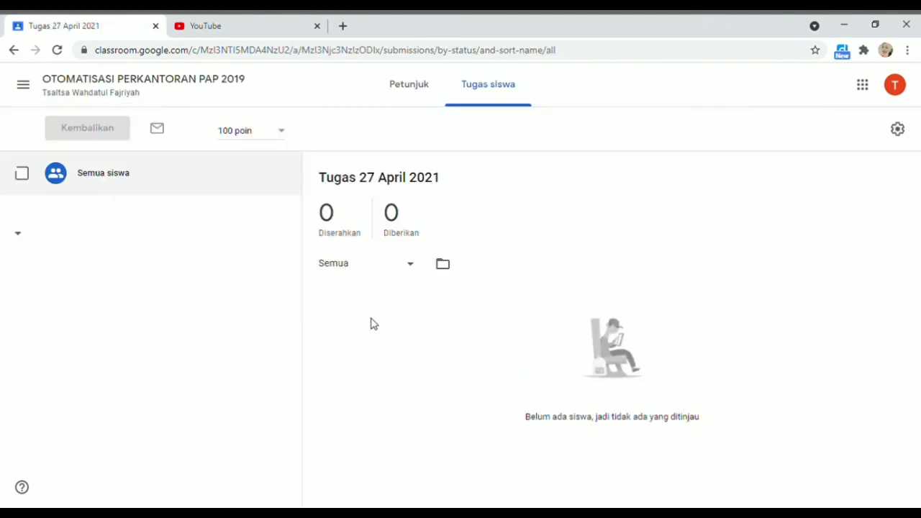
{"action": "left_click", "coordinate": [14, 49]}
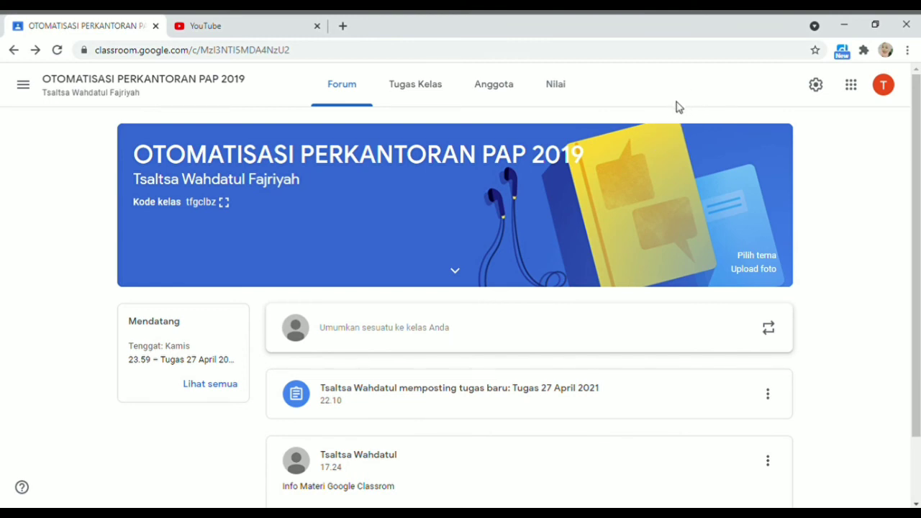
{"action": "left_click", "coordinate": [23, 86]}
From the Kelas home page, open Gabung ke kelas and paste the teacher's class code
{"action": "left_click", "coordinate": [114, 94]}
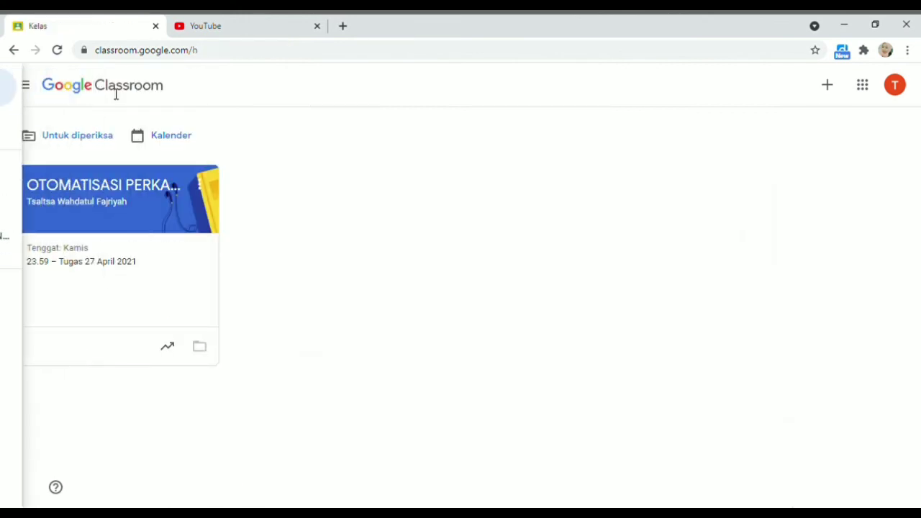
{"action": "left_click", "coordinate": [831, 87]}
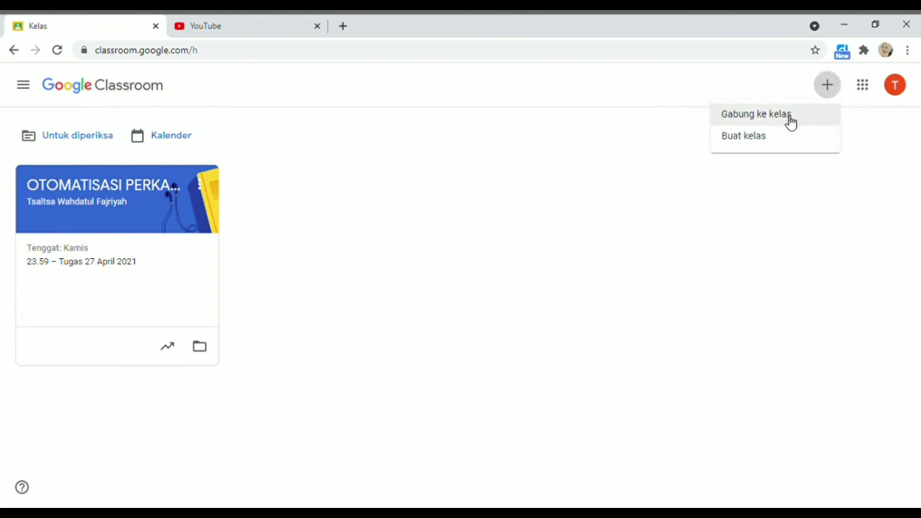
{"action": "left_click", "coordinate": [789, 117]}
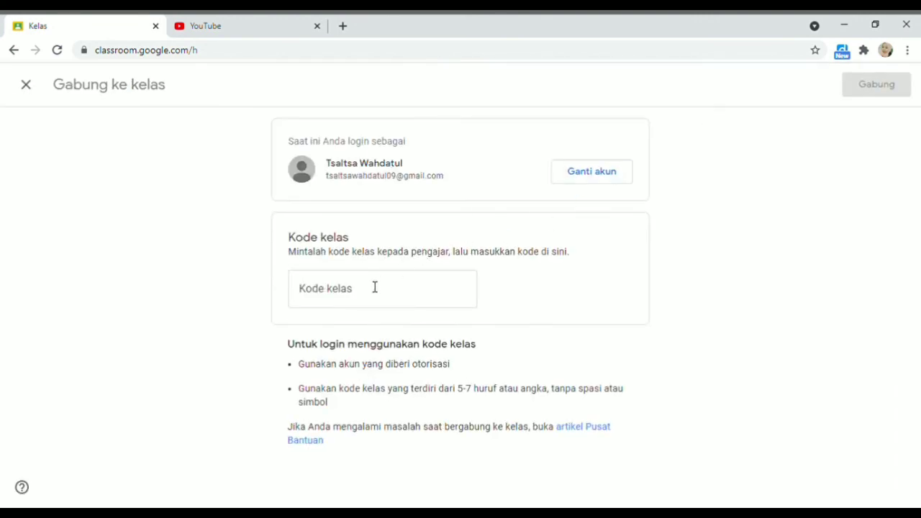
{"action": "left_click", "coordinate": [366, 293]}
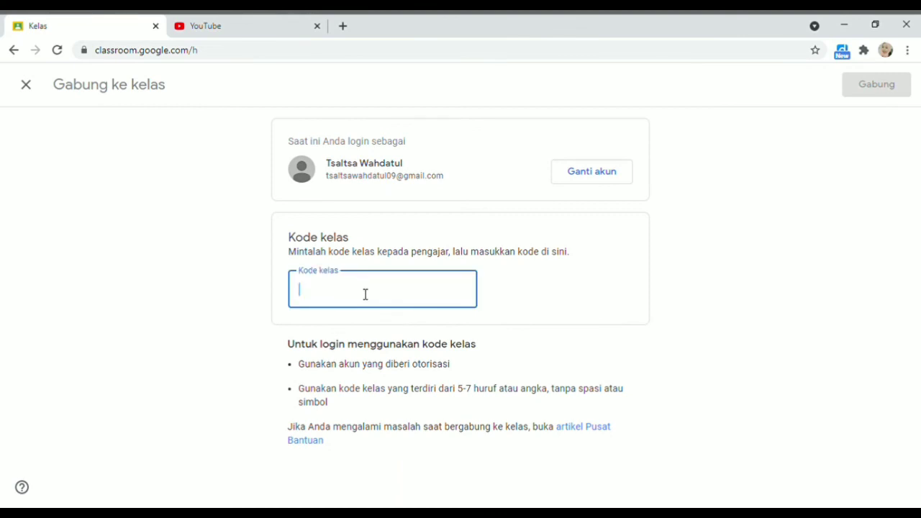
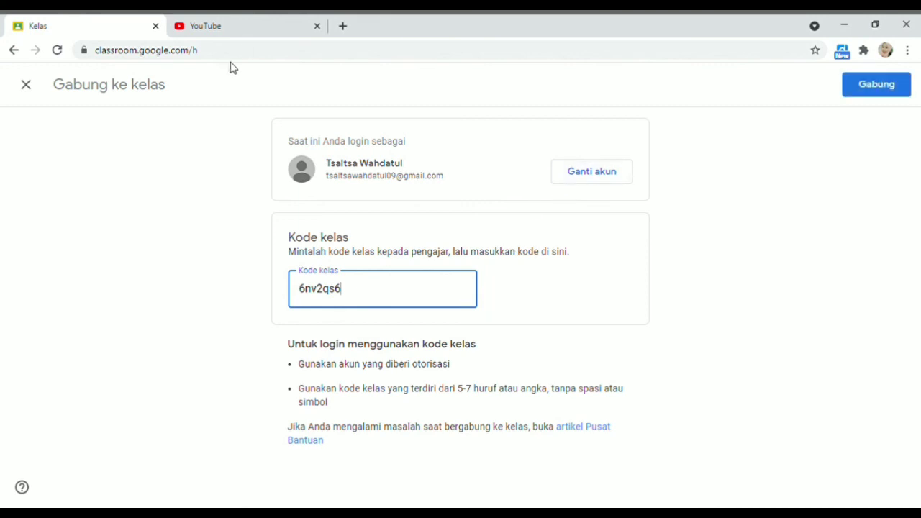
Join OTOMATISASI PERKANTORAN PAP B 2019 with Gabung and dismiss the 'Membuat postingan' tip
{"action": "left_click", "coordinate": [882, 92]}
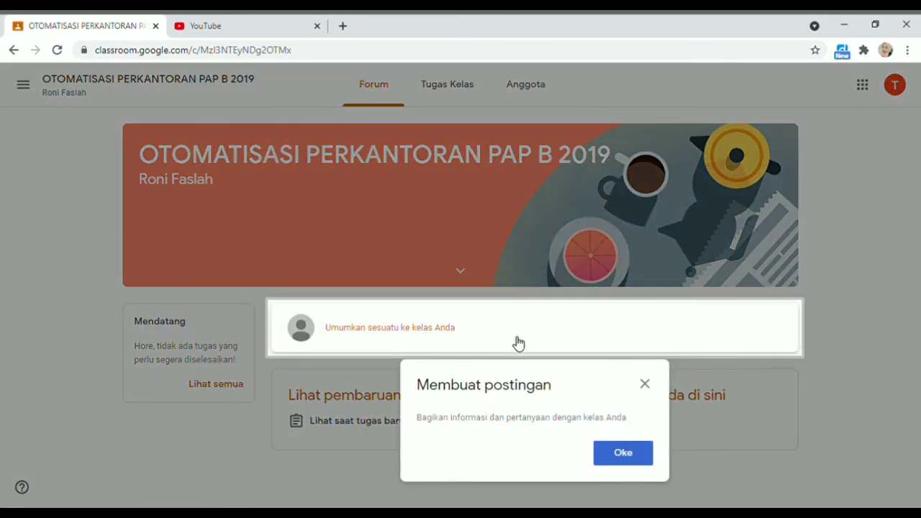
{"action": "left_click", "coordinate": [646, 386]}
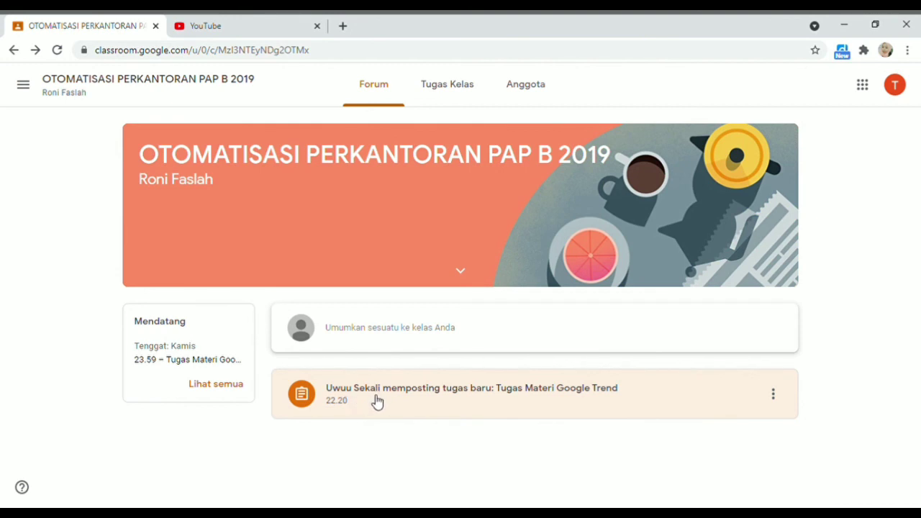
Under Tugas Kelas, expand Tugas Materi Google Trend and open its full assignment page via Lihat tugas
{"action": "left_click", "coordinate": [452, 96]}
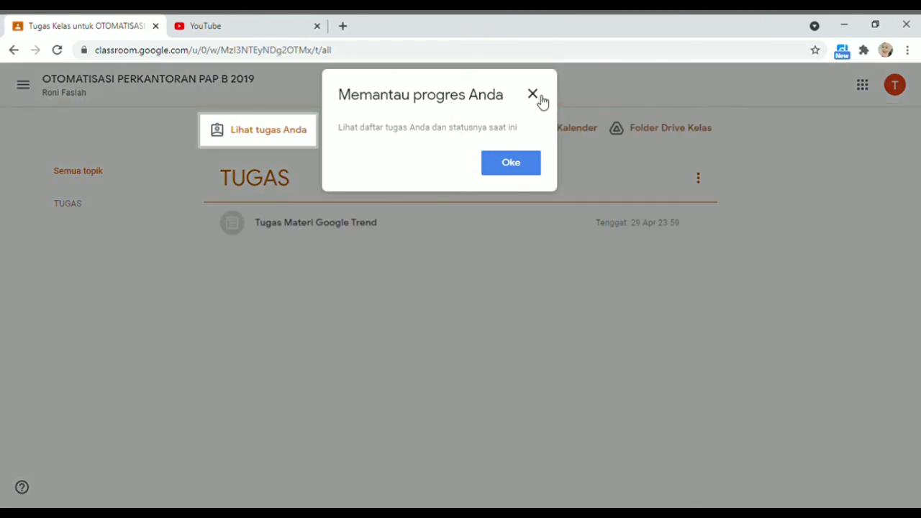
{"action": "left_click", "coordinate": [539, 96]}
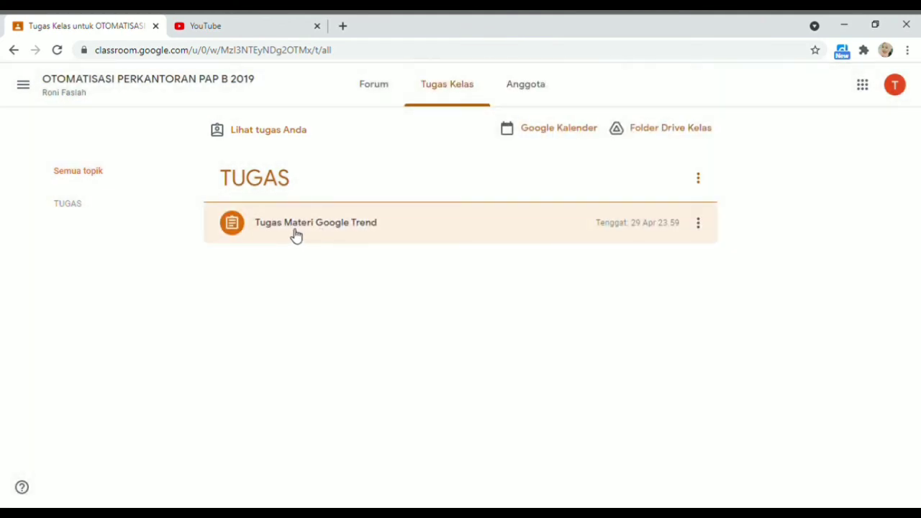
{"action": "left_click", "coordinate": [295, 236]}
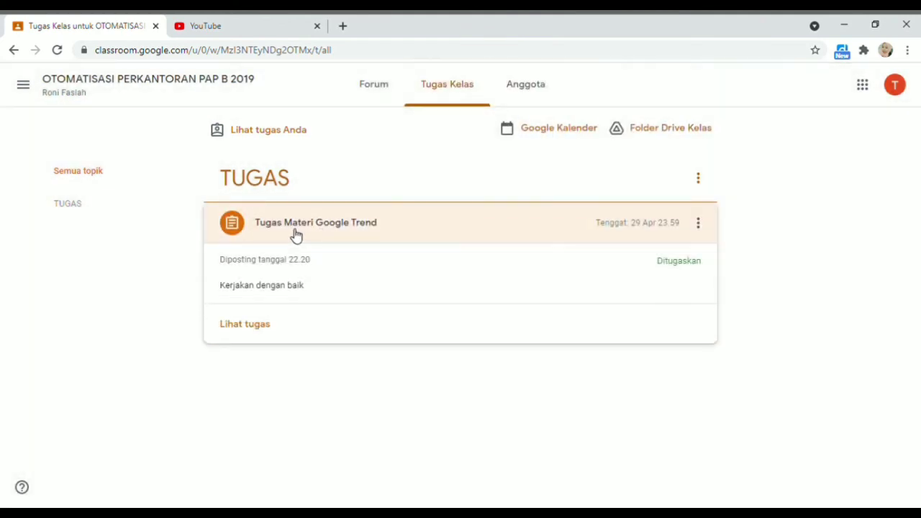
{"action": "left_click", "coordinate": [248, 325]}
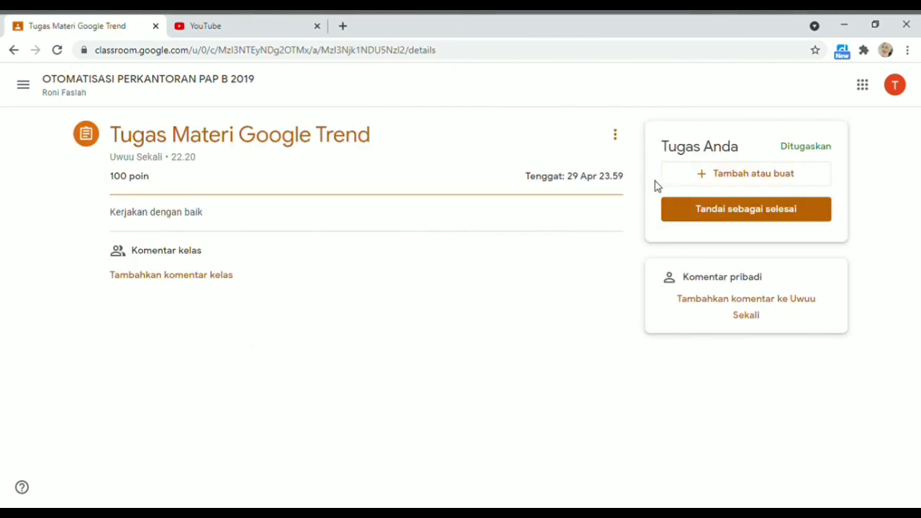
Upload the Word file from the GOOGLE TREND folder to Tugas Materi Google Trend via Tambah atau buat > File
{"action": "left_click", "coordinate": [702, 176]}
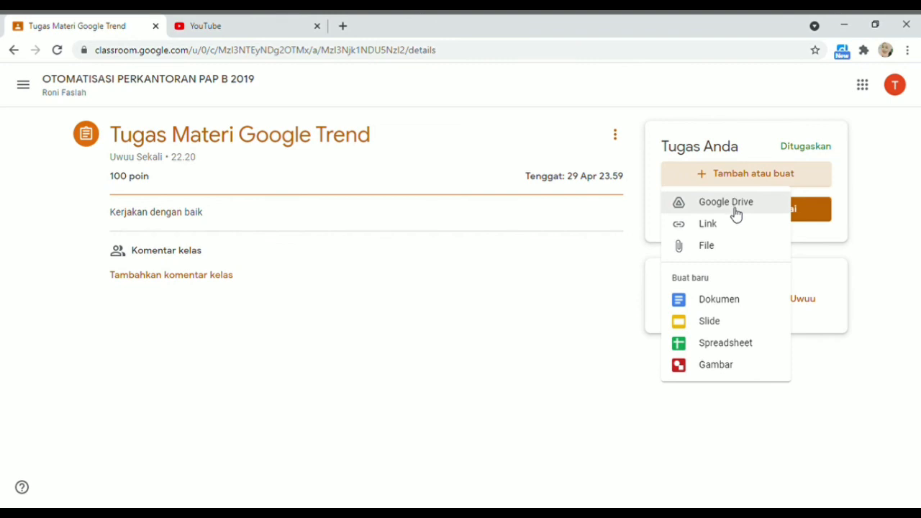
{"action": "left_click", "coordinate": [727, 252]}
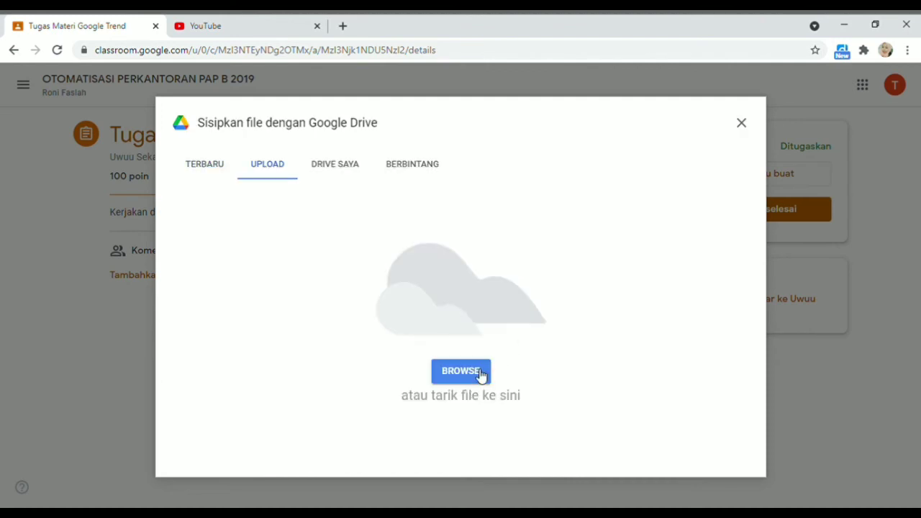
{"action": "left_click", "coordinate": [741, 123]}
{"action": "left_click", "coordinate": [698, 177]}
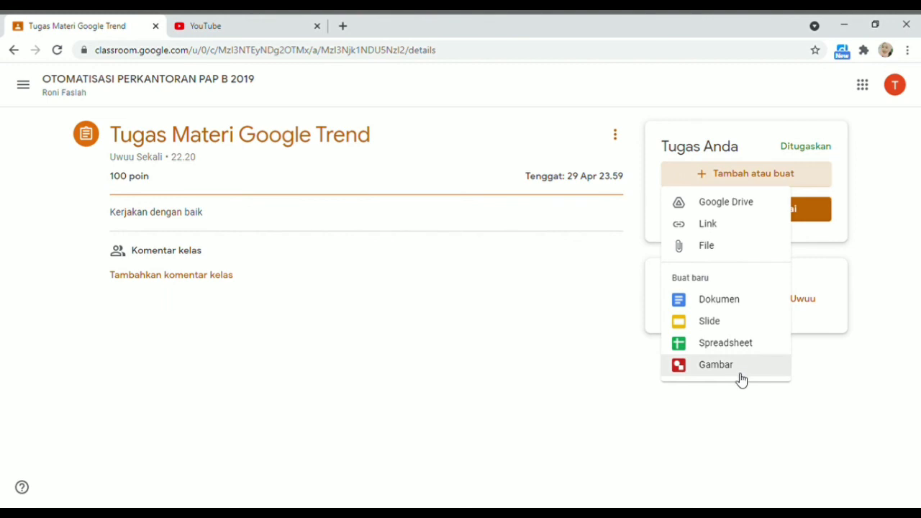
{"action": "left_click", "coordinate": [744, 252]}
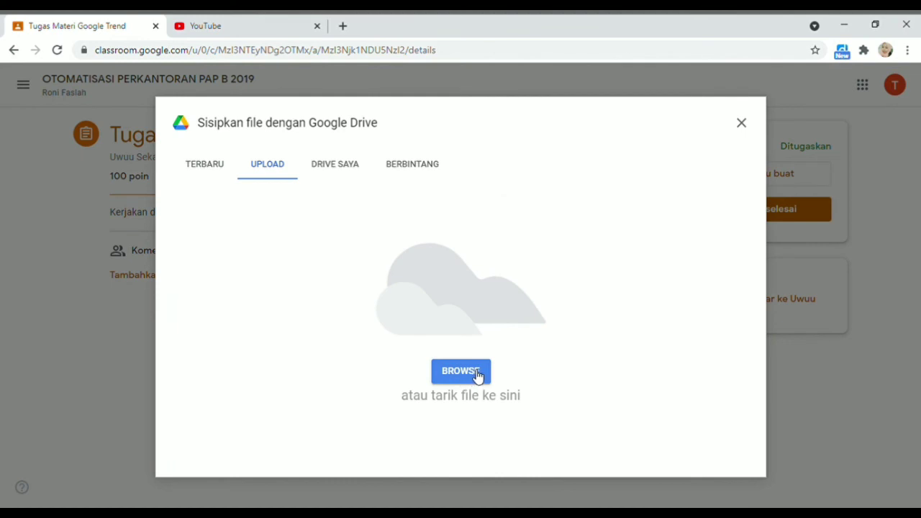
{"action": "left_click", "coordinate": [477, 376]}
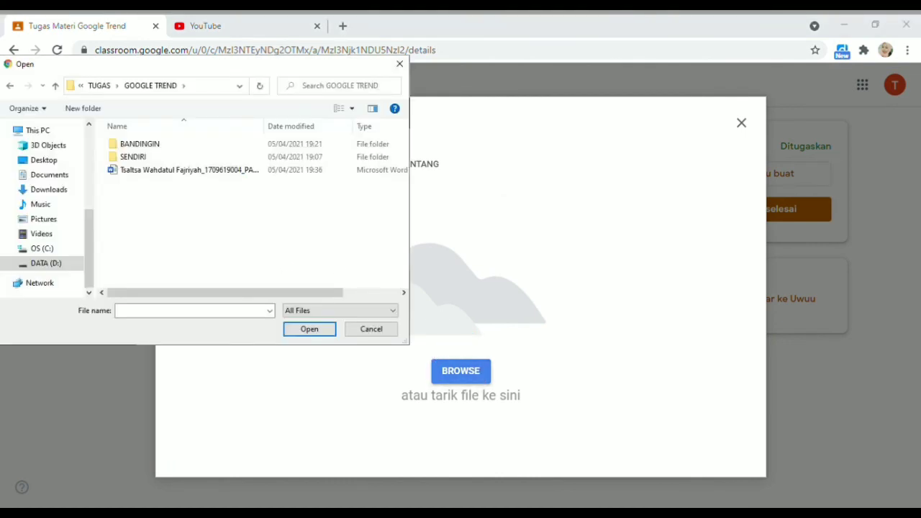
{"action": "double_click", "coordinate": [189, 170]}
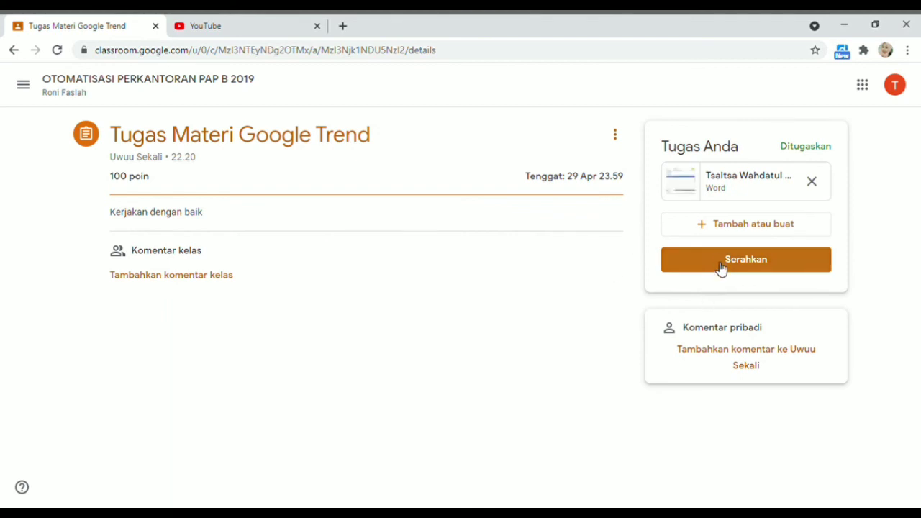
Turn in Tugas Materi Google Trend with Serahkan and confirm in the 'Serahkan tugas?' dialog
{"action": "left_click", "coordinate": [721, 267]}
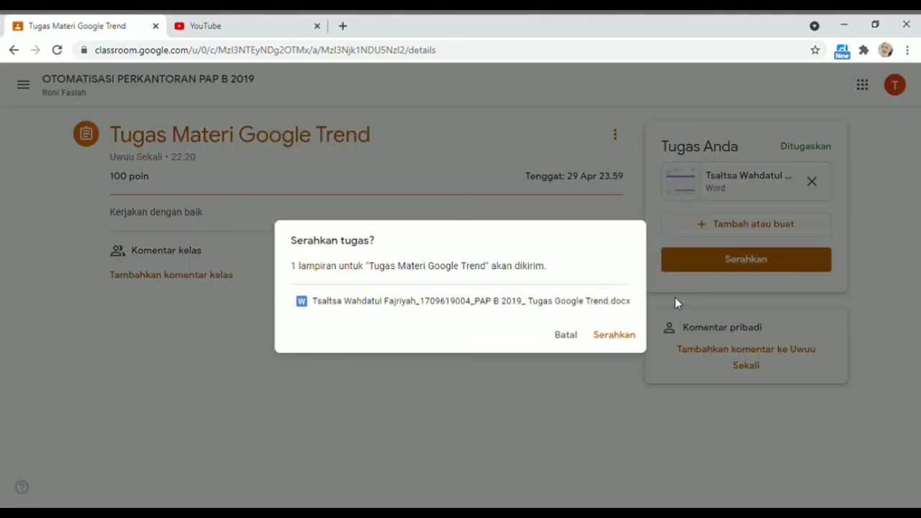
{"action": "left_click", "coordinate": [616, 338]}
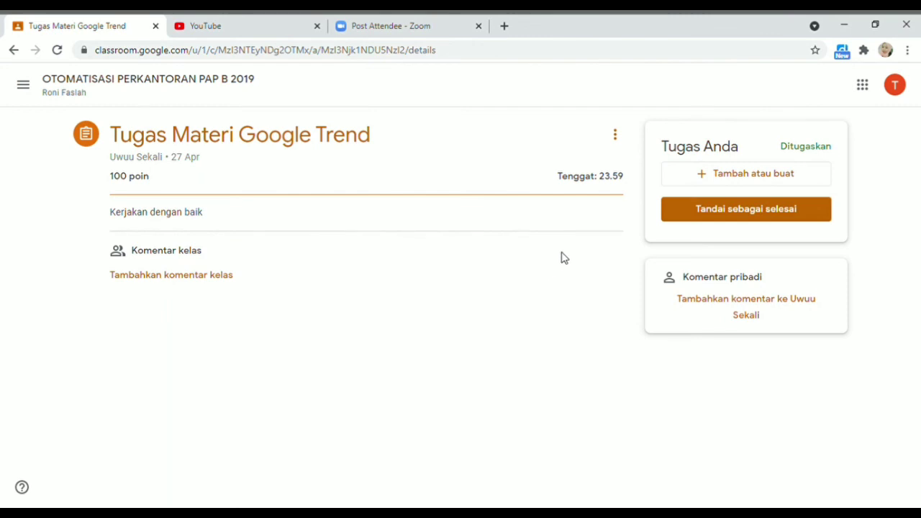
Insert the Word file from Google Drive into Tugas Materi Google Trend, then Serahkan and confirm
{"action": "left_click", "coordinate": [684, 180]}
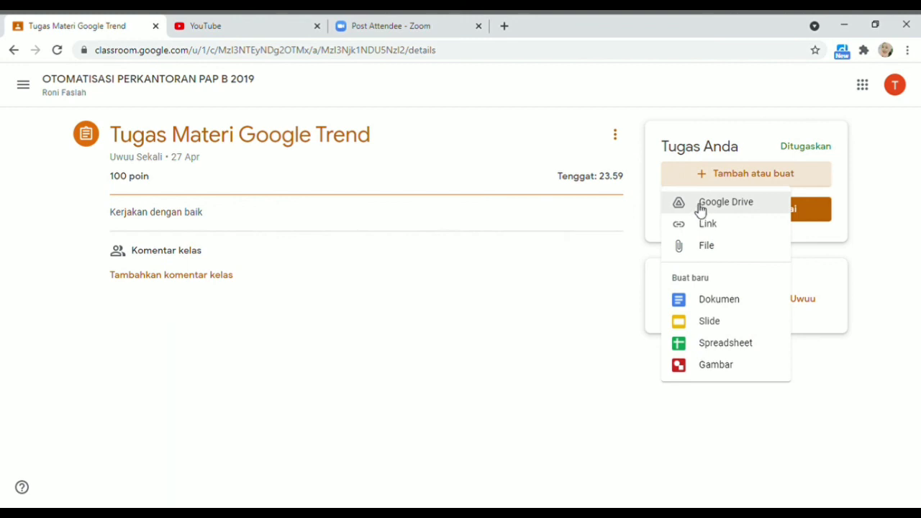
{"action": "left_click", "coordinate": [702, 205]}
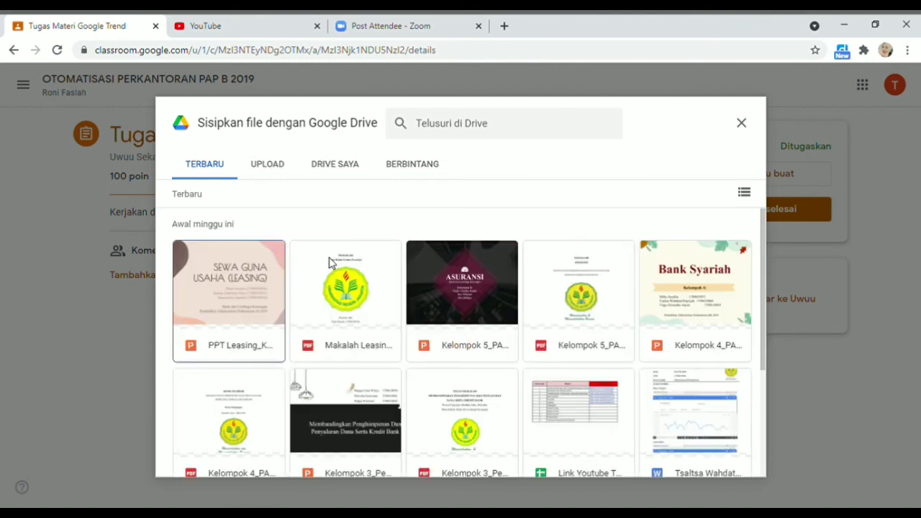
{"action": "scroll", "coordinate": [345, 248], "scroll_direction": "down", "scroll_amount": 5}
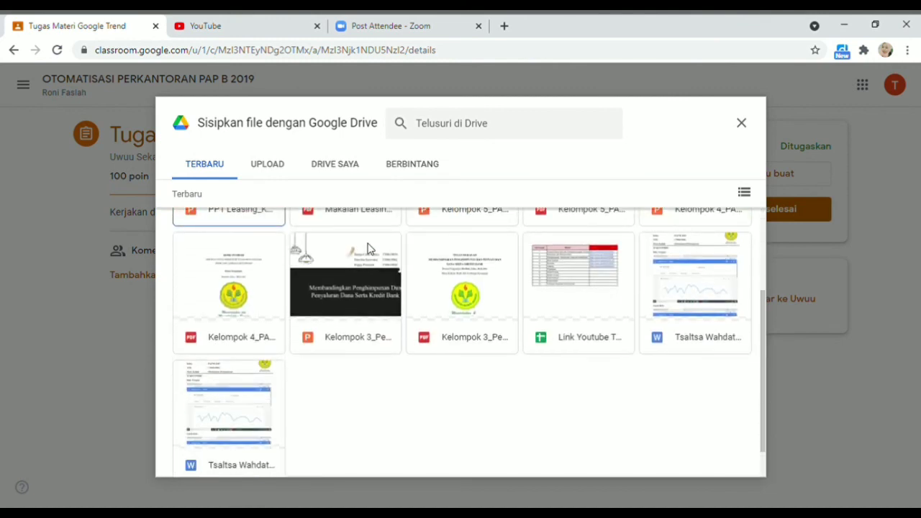
{"action": "left_click", "coordinate": [680, 273]}
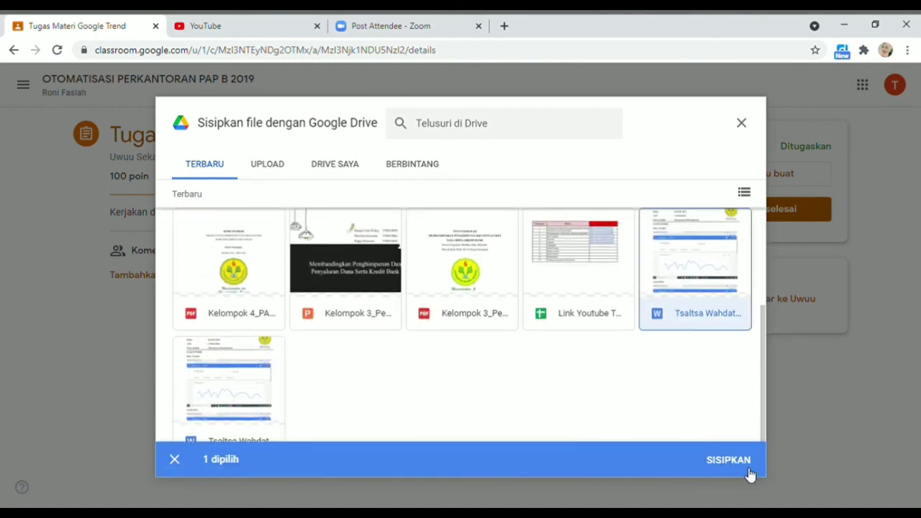
{"action": "left_click", "coordinate": [728, 461]}
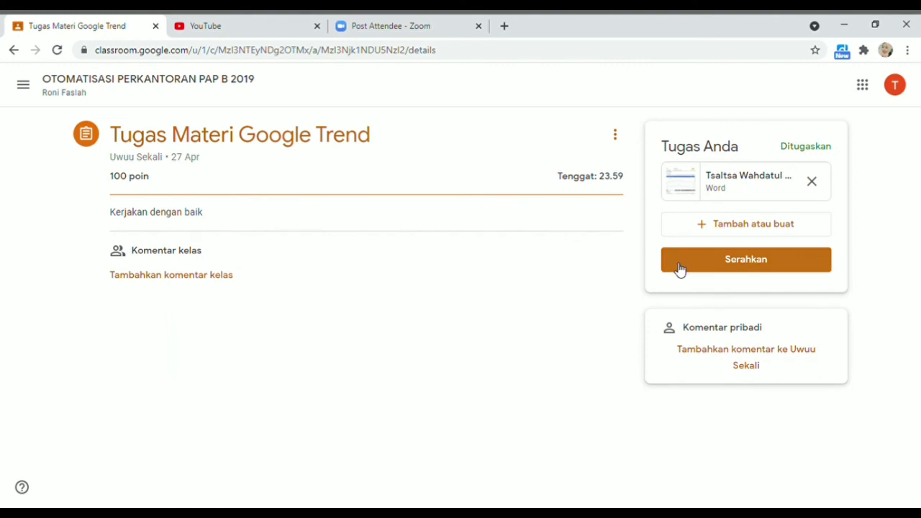
{"action": "left_click", "coordinate": [695, 269]}
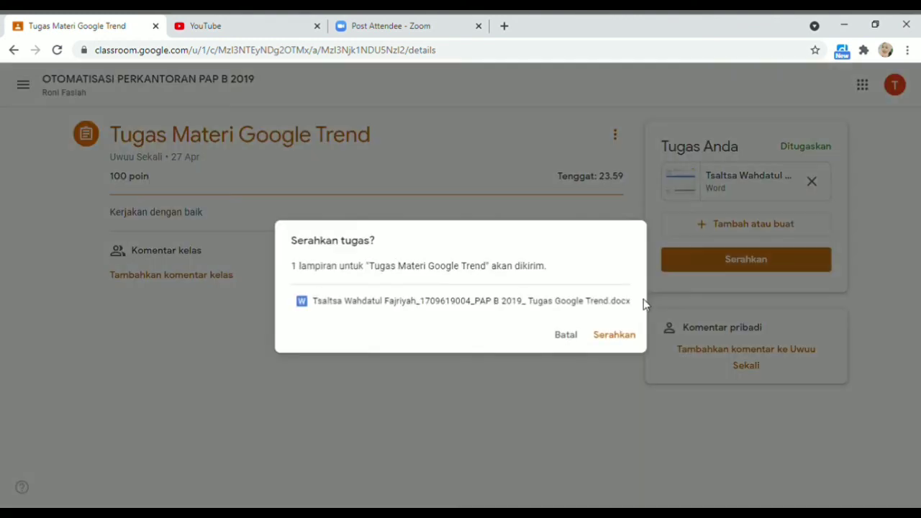
{"action": "left_click", "coordinate": [624, 336]}
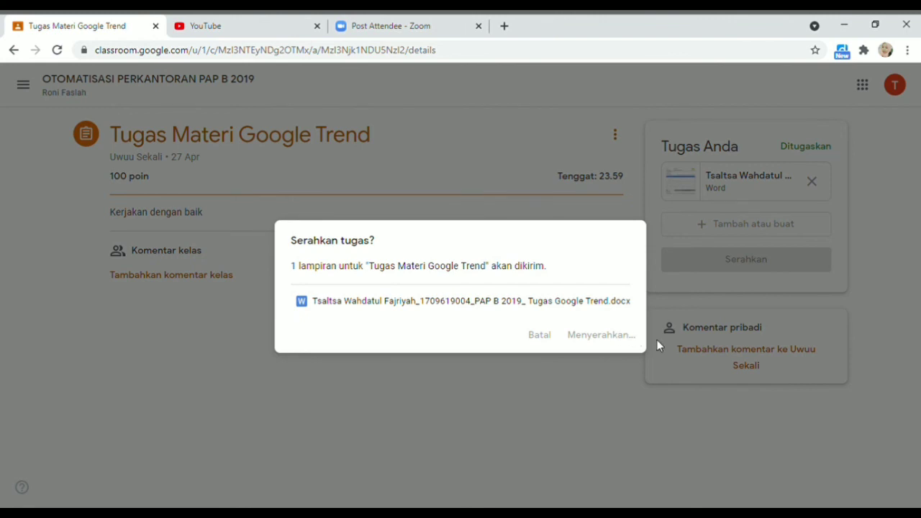